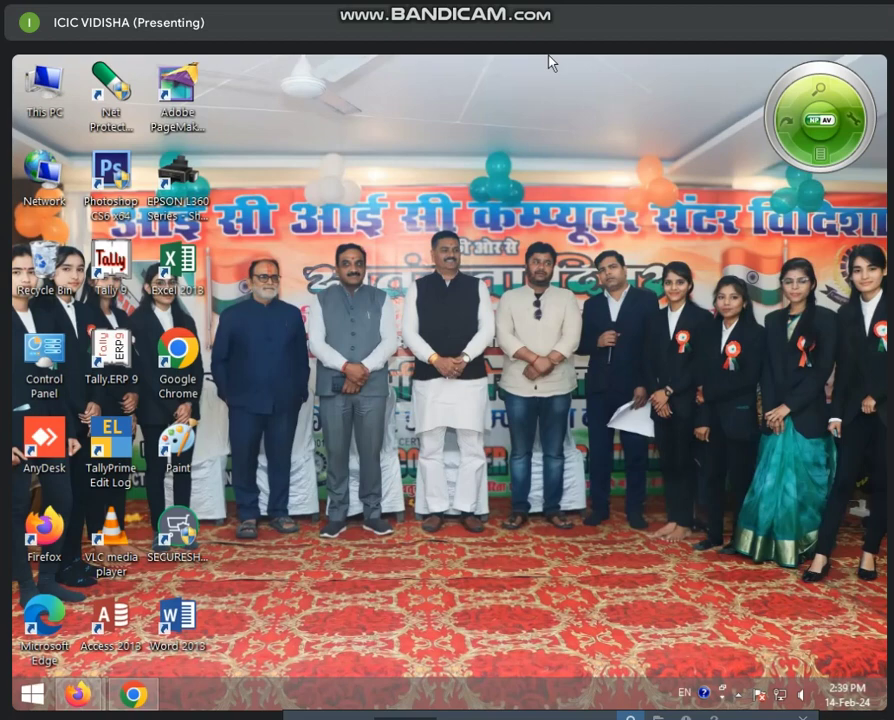
- Launch Excel 2013, start a blank workbook, and look through the Clear options
double_click(177, 265)
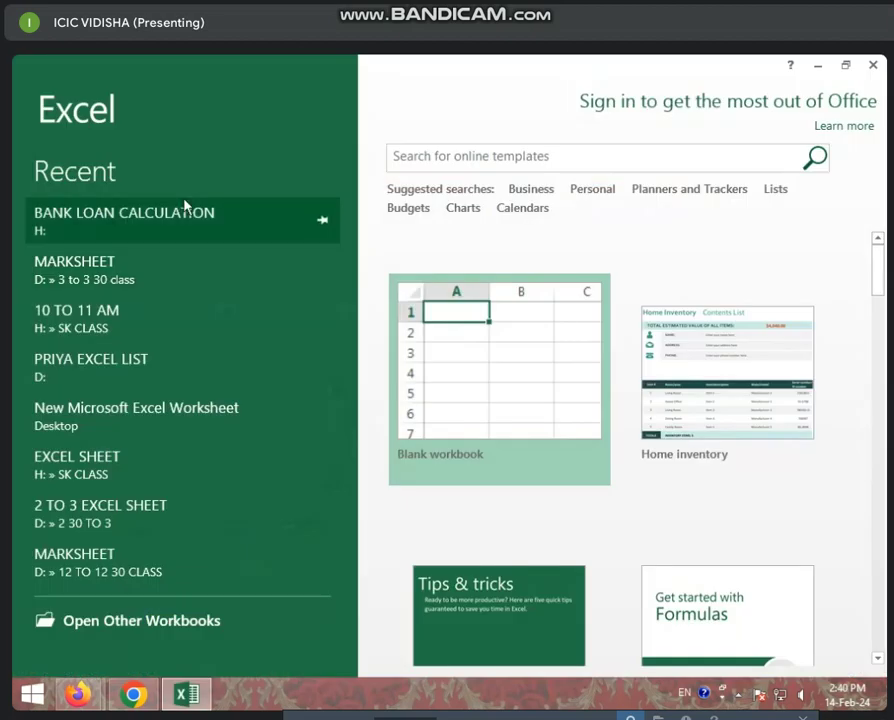
click(484, 372)
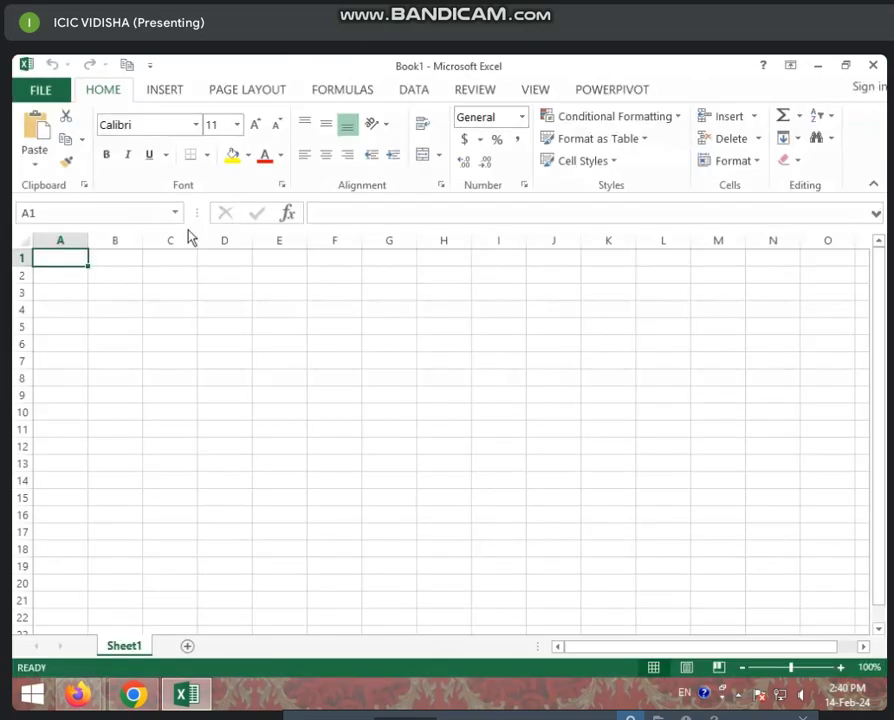
click(796, 162)
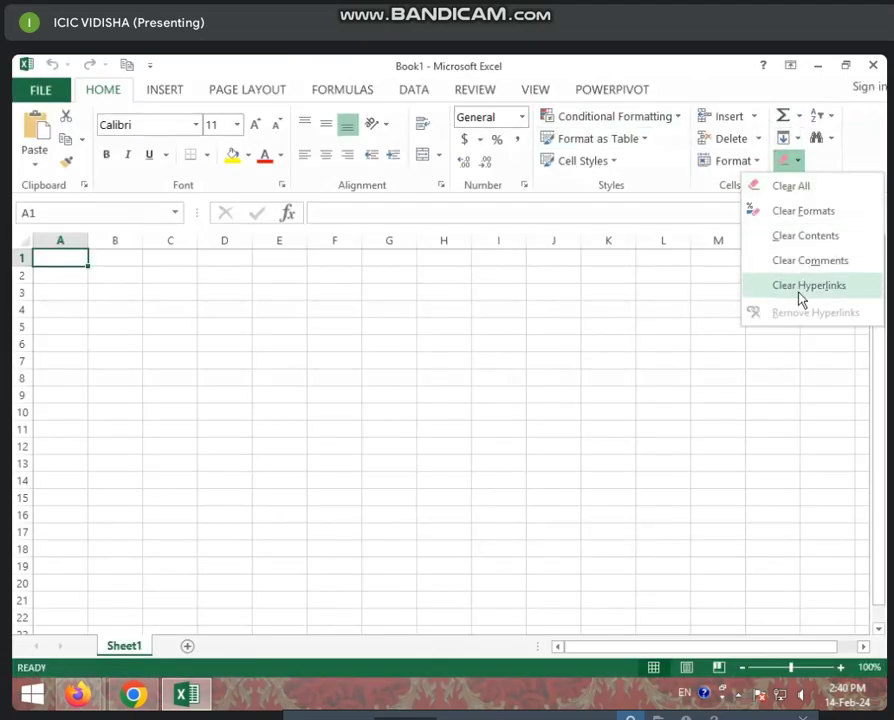
key(Escape)
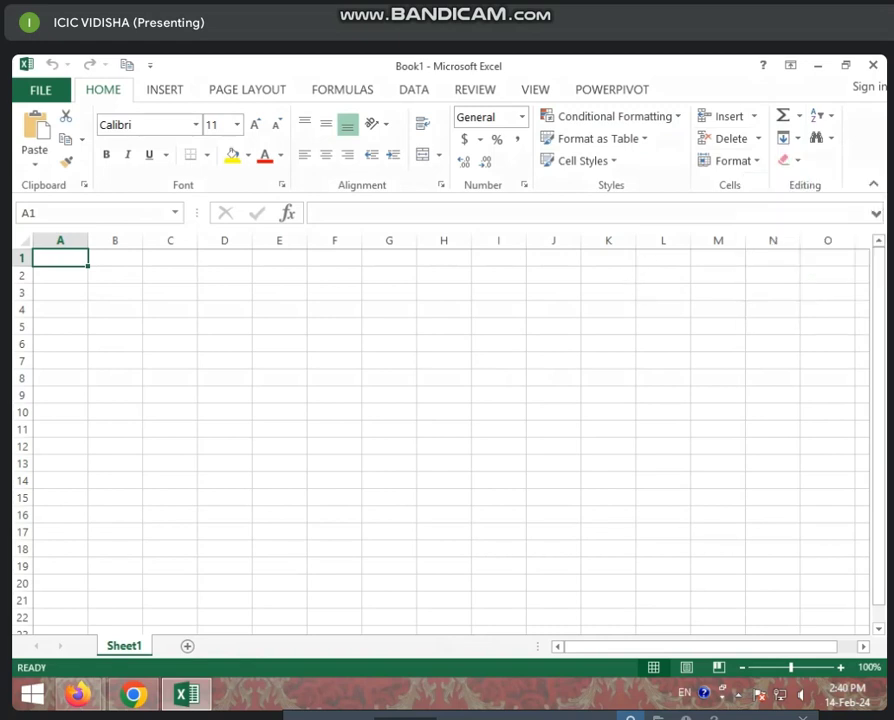
- Look through the Sort & Filter options, then go to the FILE view
click(830, 117)
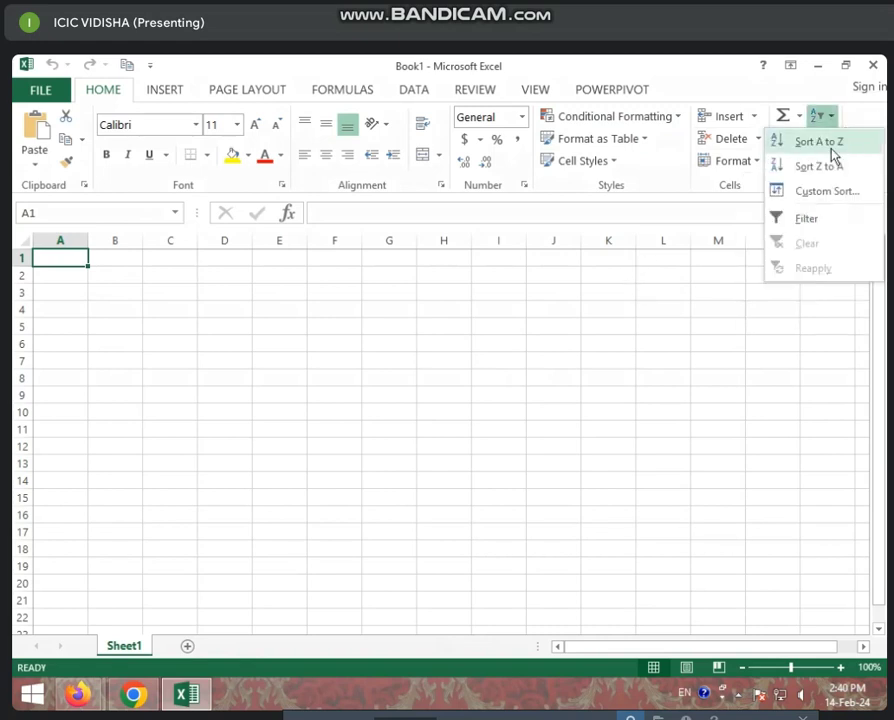
click(419, 349)
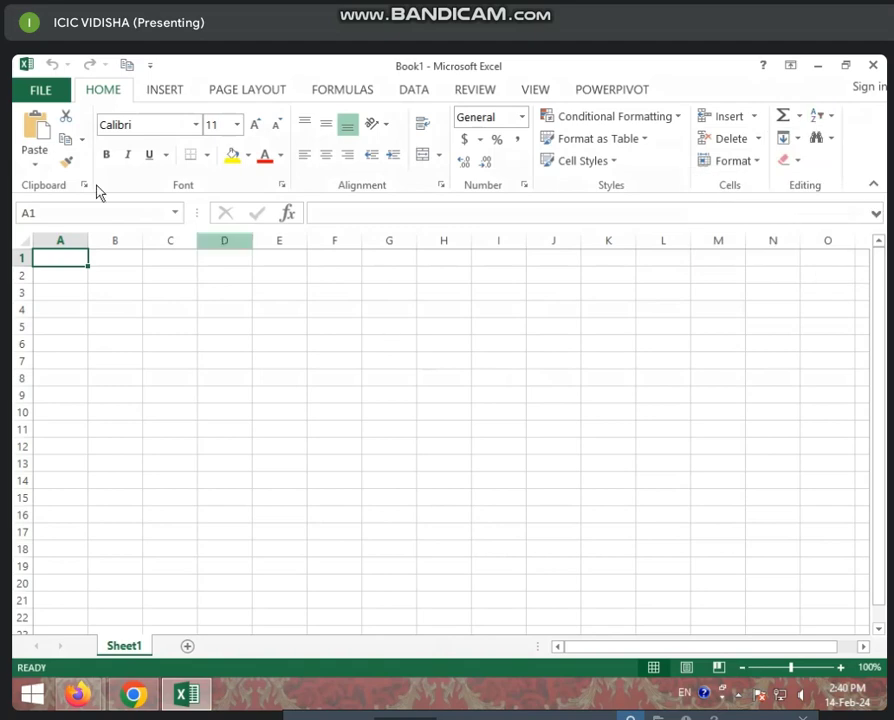
click(39, 92)
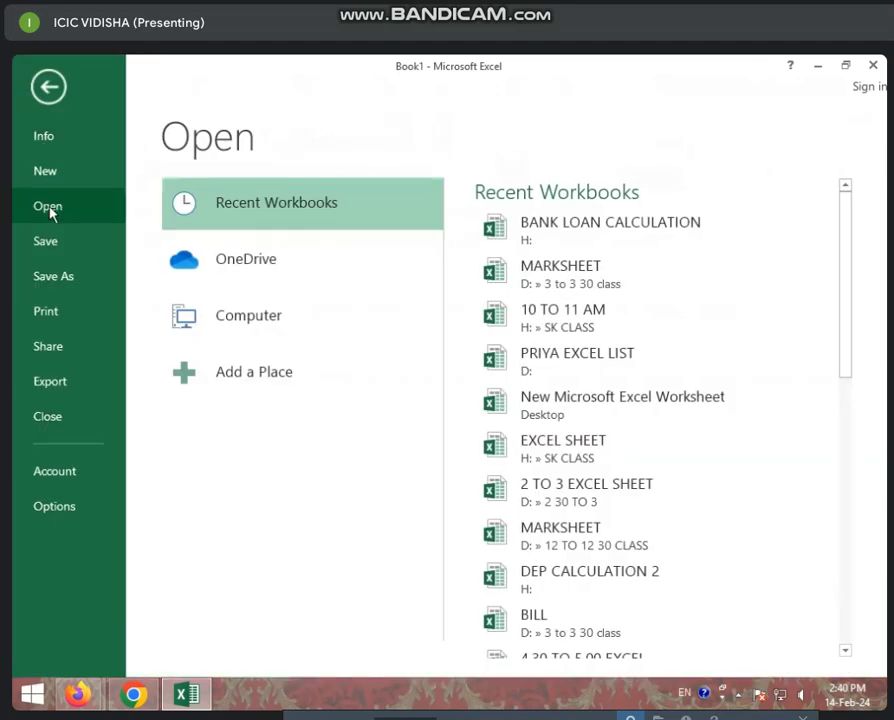
- Open the EXCEL SHEET workbook from Recent Workbooks and select MATH cells D6 and D9
click(68, 212)
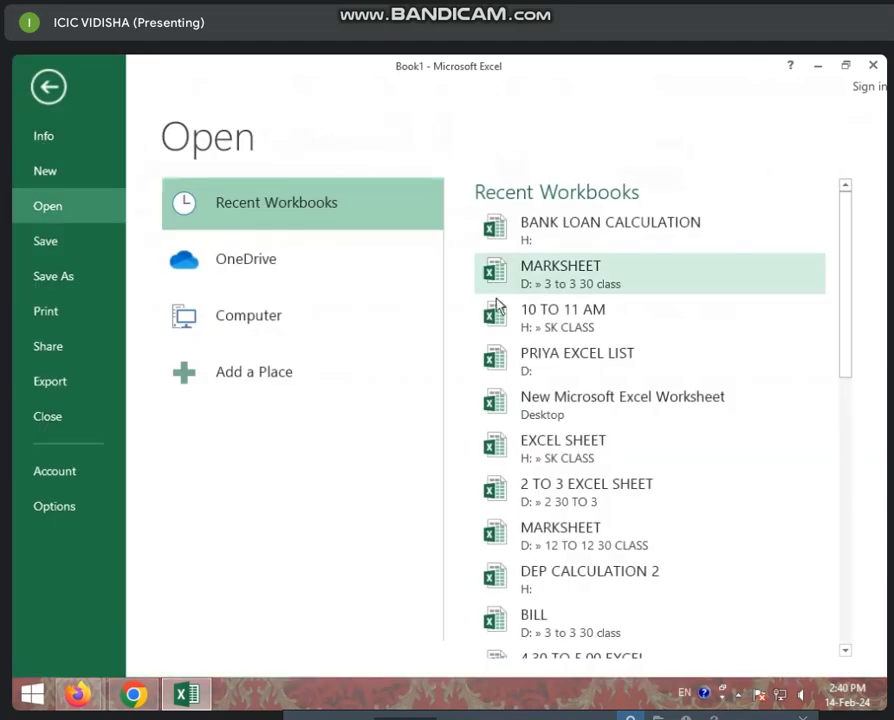
click(557, 462)
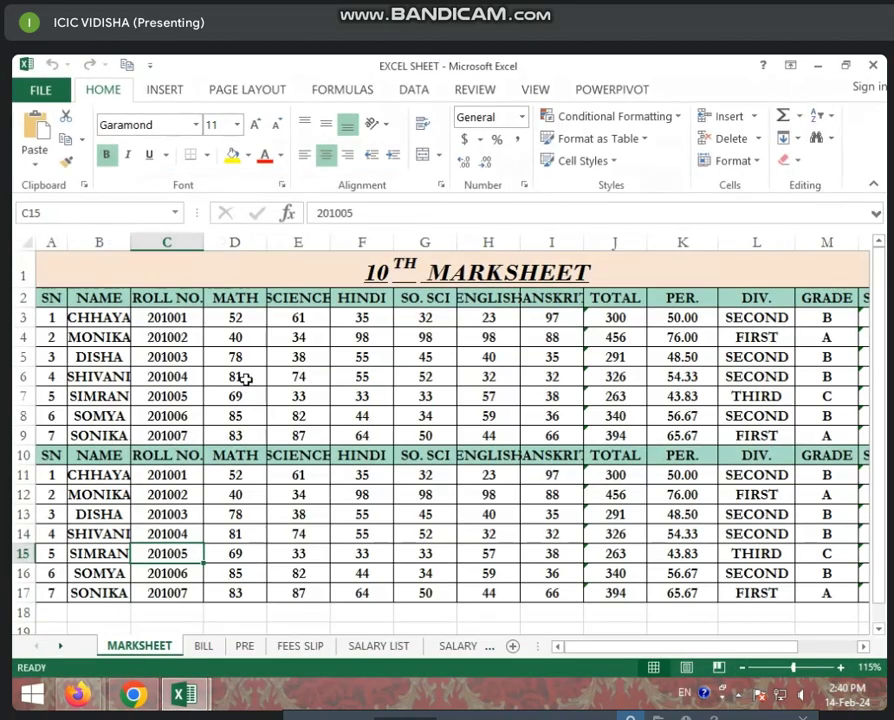
click(245, 379)
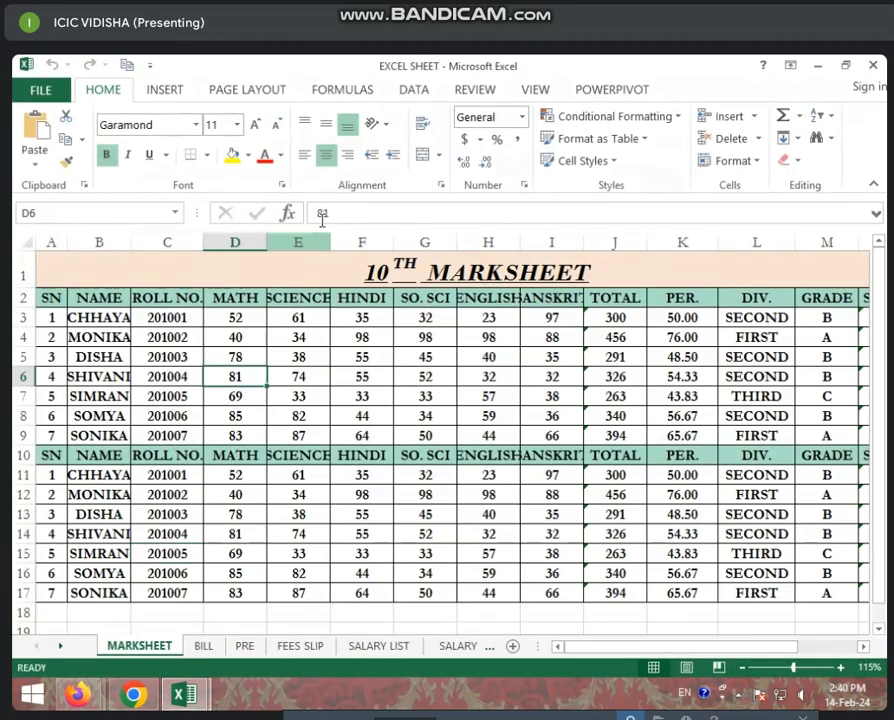
click(236, 433)
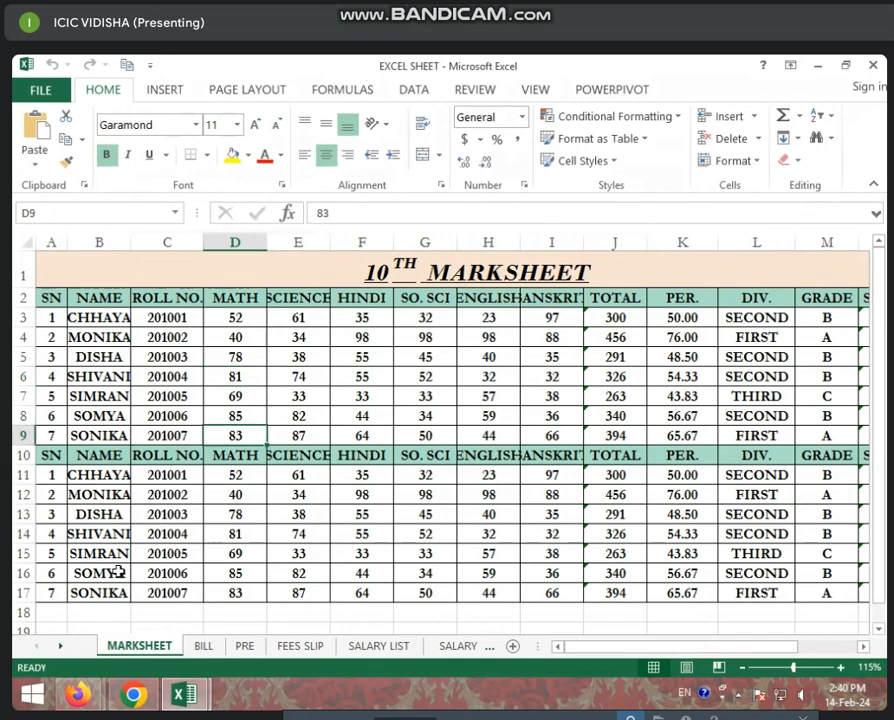
- Open the 2 TO 3 EXCEL SHEET workbook from the recent workbooks list
click(36, 86)
click(48, 203)
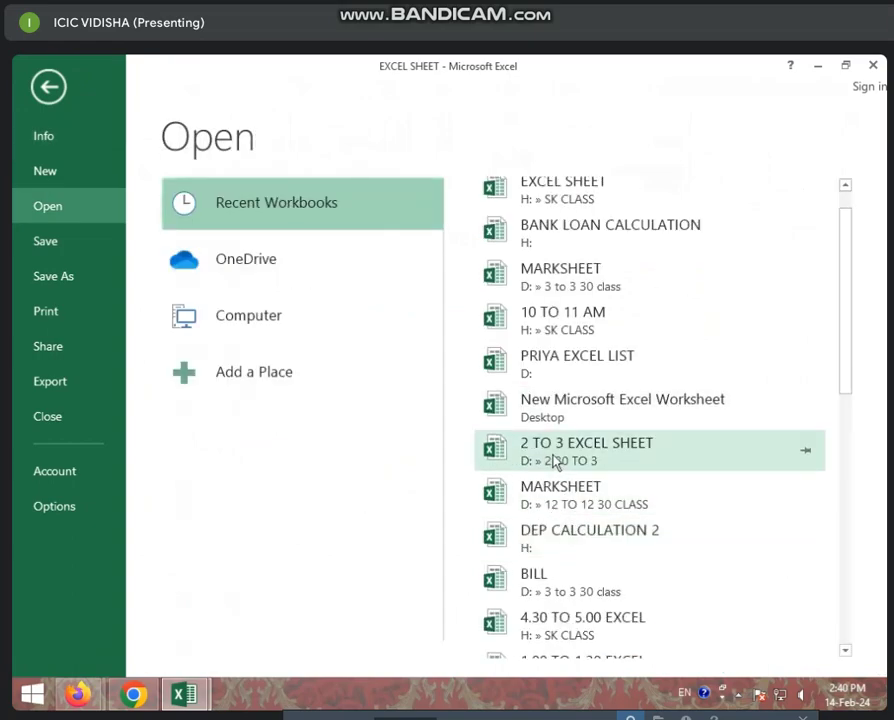
click(556, 464)
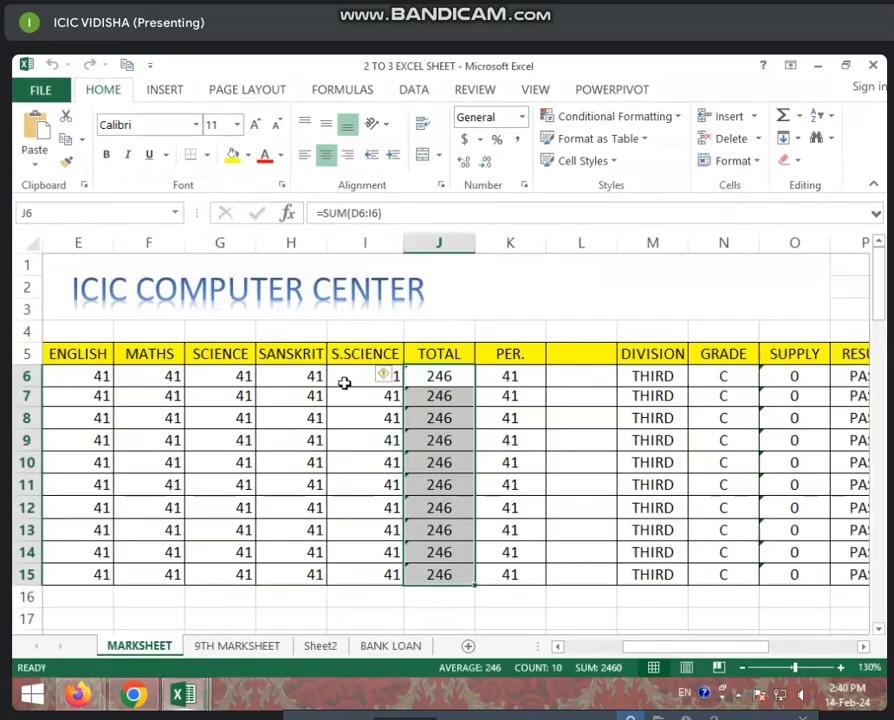
- With cell I6 selected, open the Custom Sort dialog for the marksheet
click(346, 380)
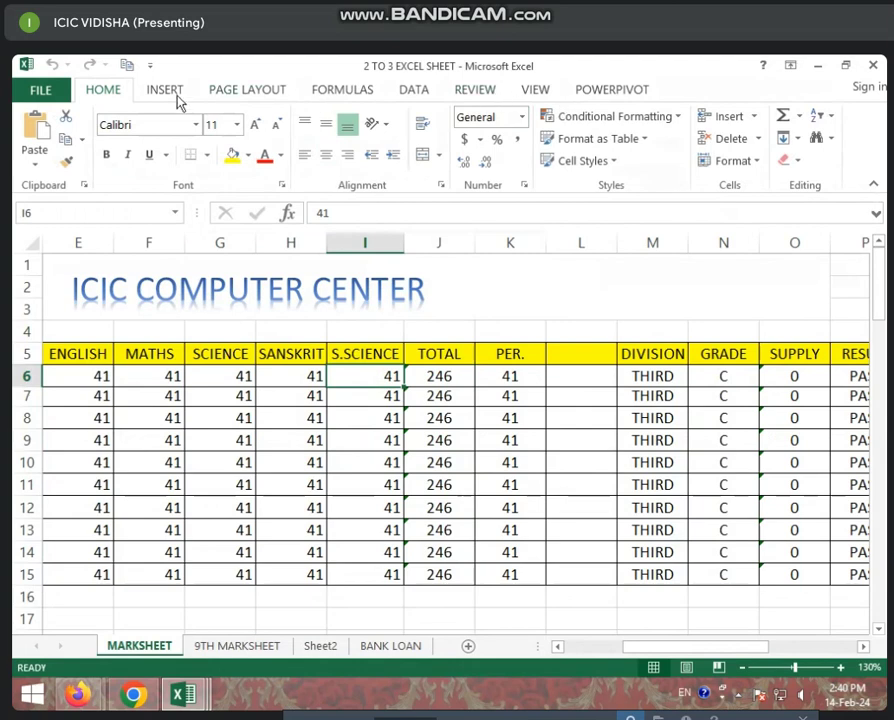
click(820, 117)
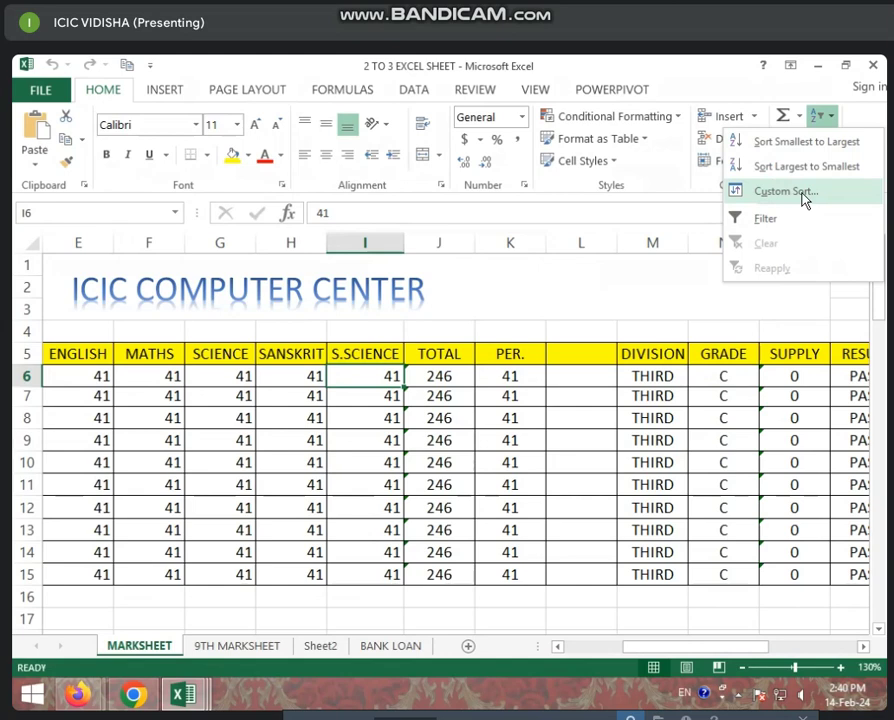
click(803, 194)
- Review the Sort dialog, keeping TOTAL, Values and Smallest to Largest, then cancel without sorting
mouse_move(340, 163)
mouse_down()
mouse_move(247, 185)
mouse_move(302, 183)
mouse_up()
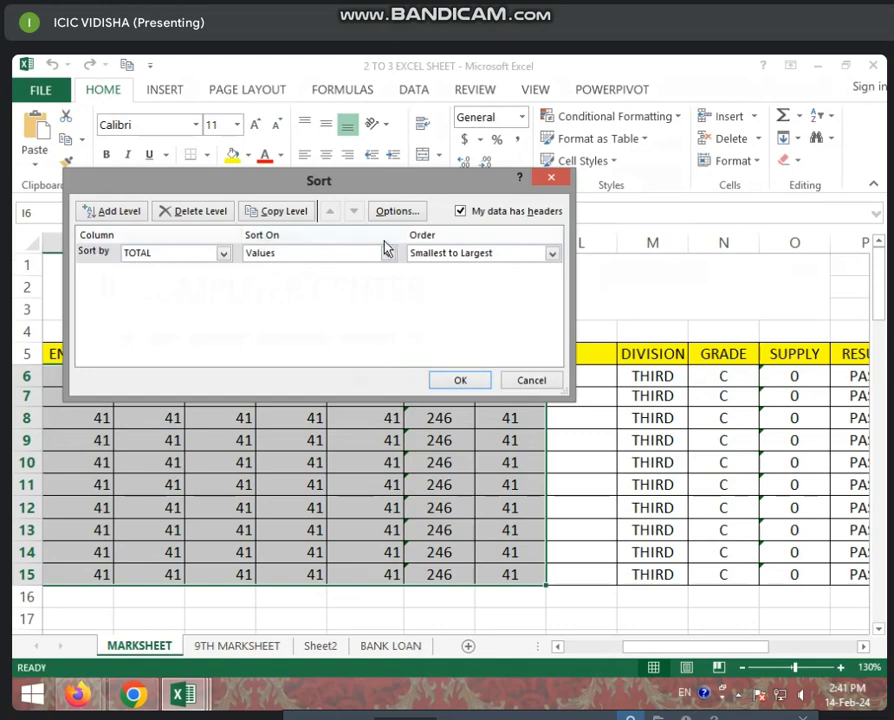
click(226, 256)
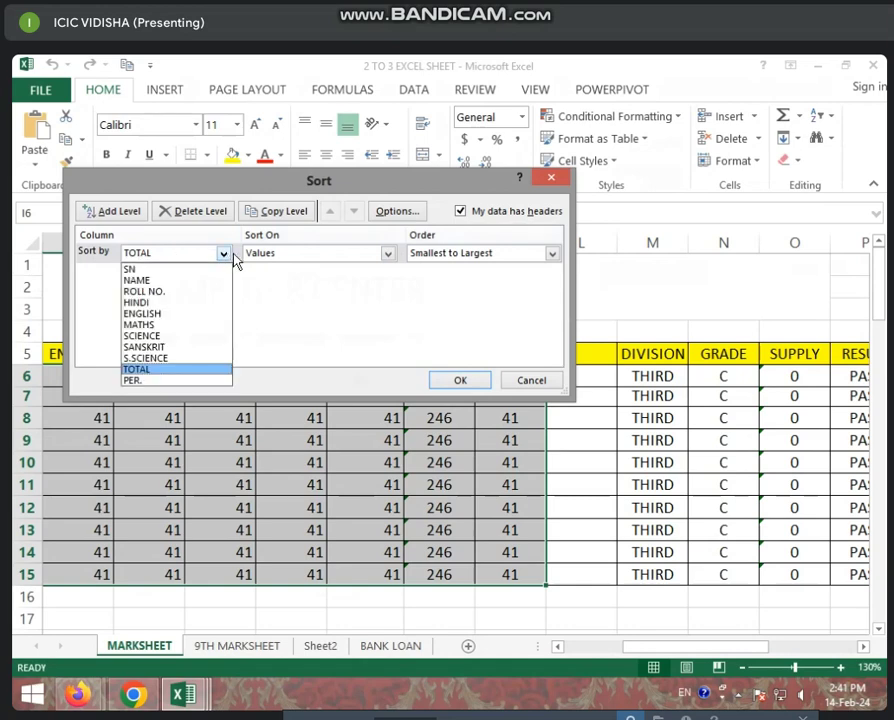
click(253, 231)
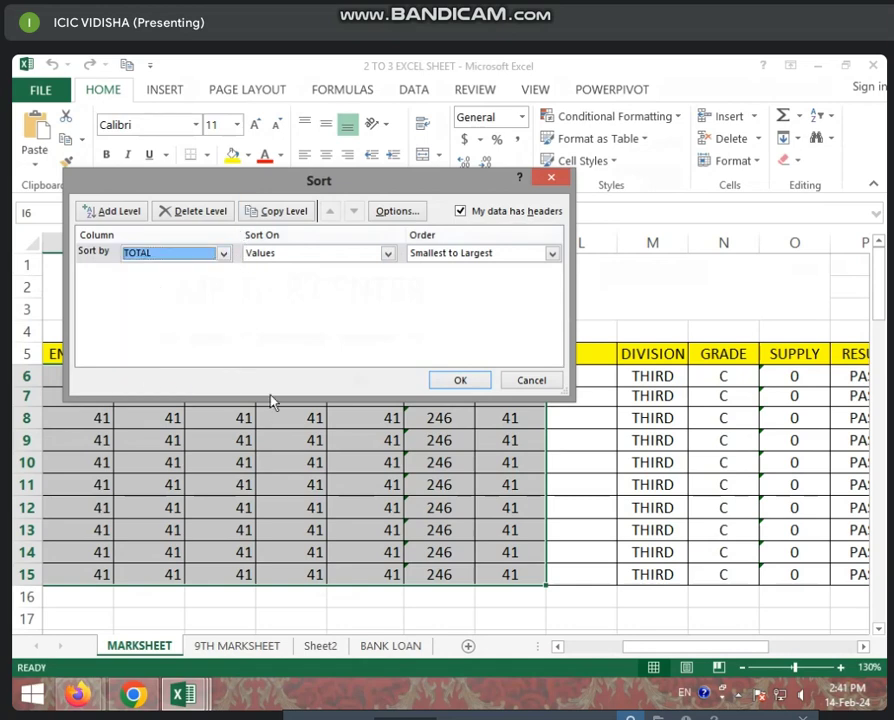
drag(272, 180, 301, 426)
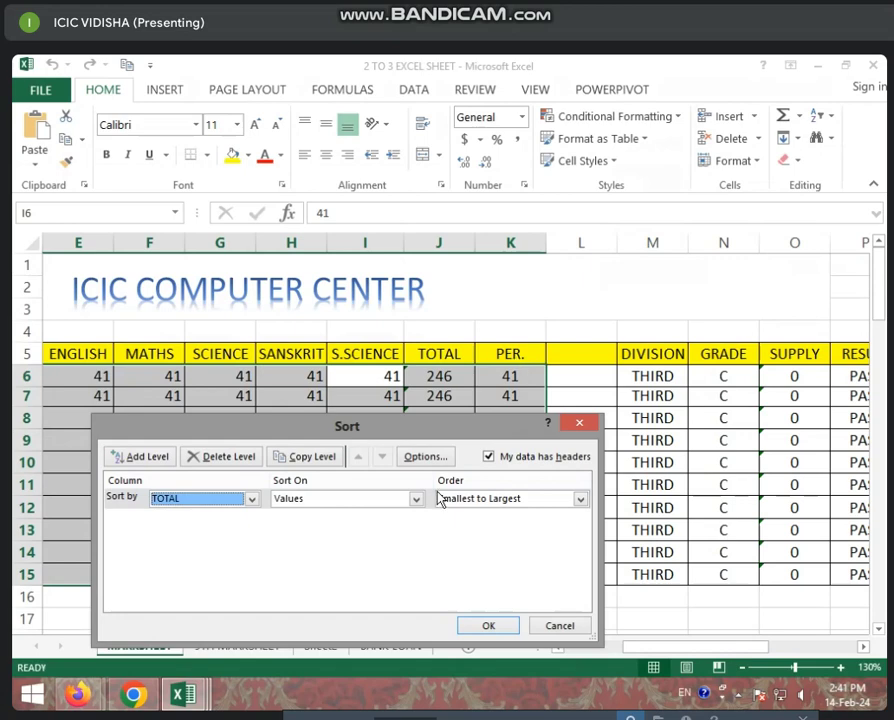
click(254, 499)
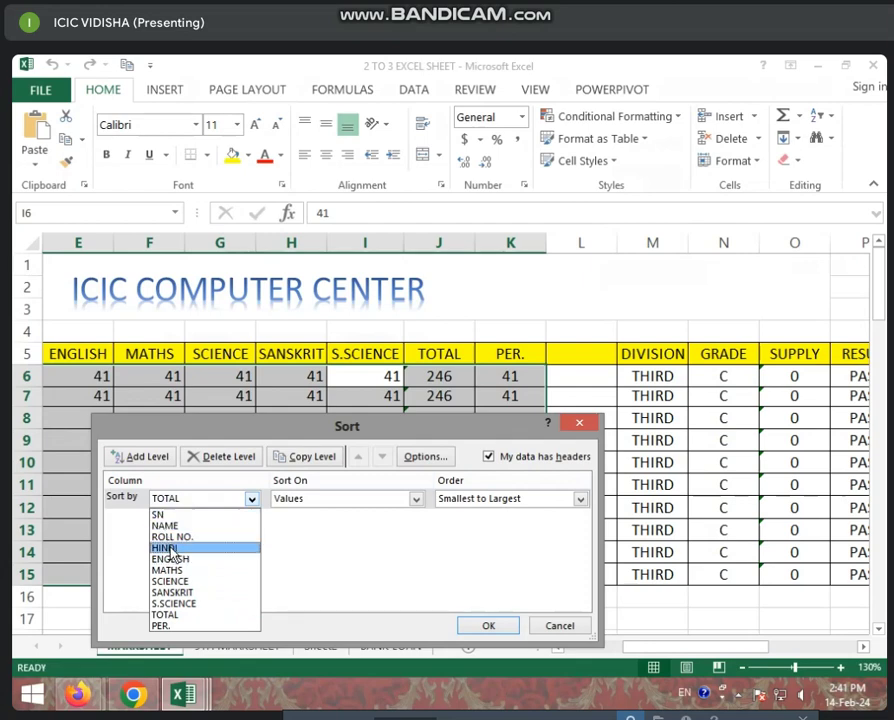
click(188, 614)
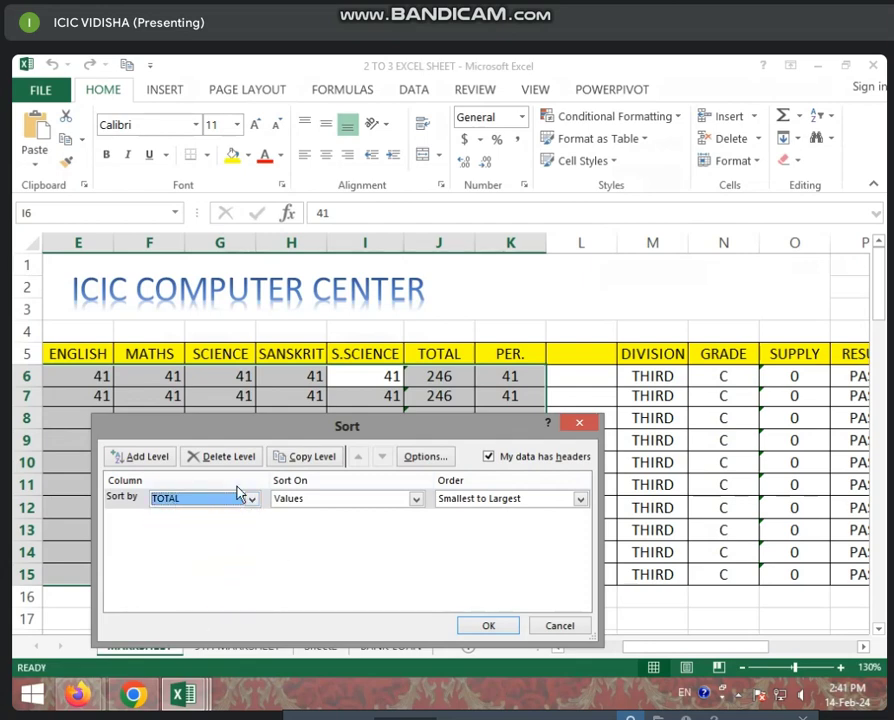
click(400, 505)
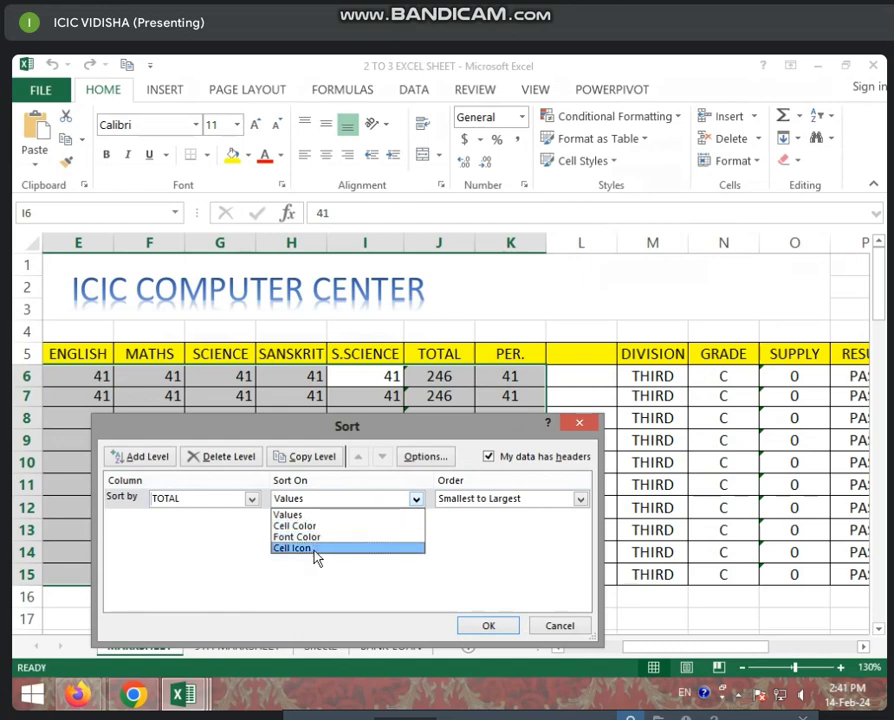
click(535, 503)
click(535, 503)
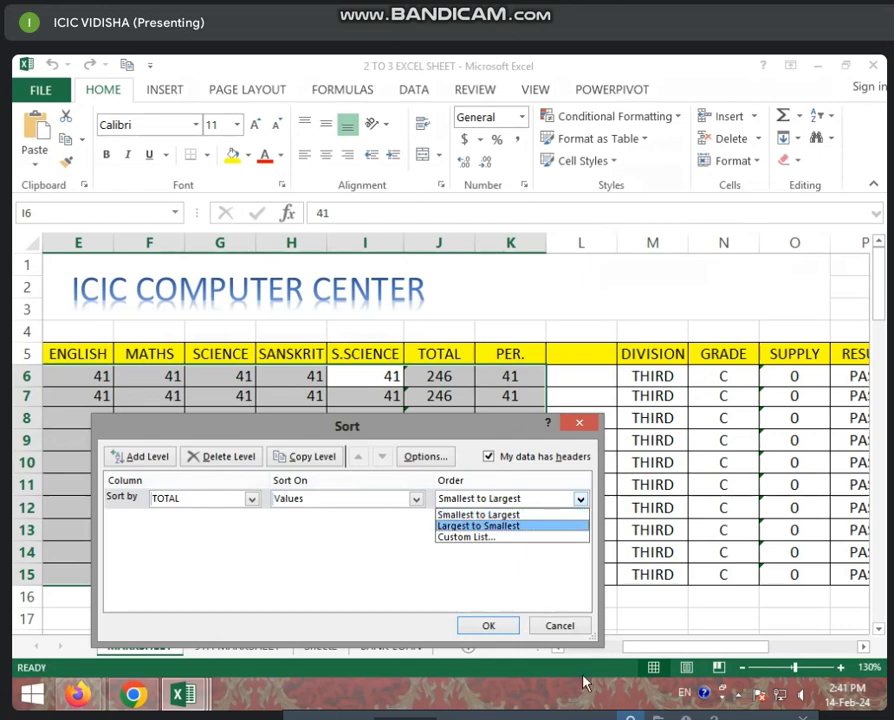
click(561, 627)
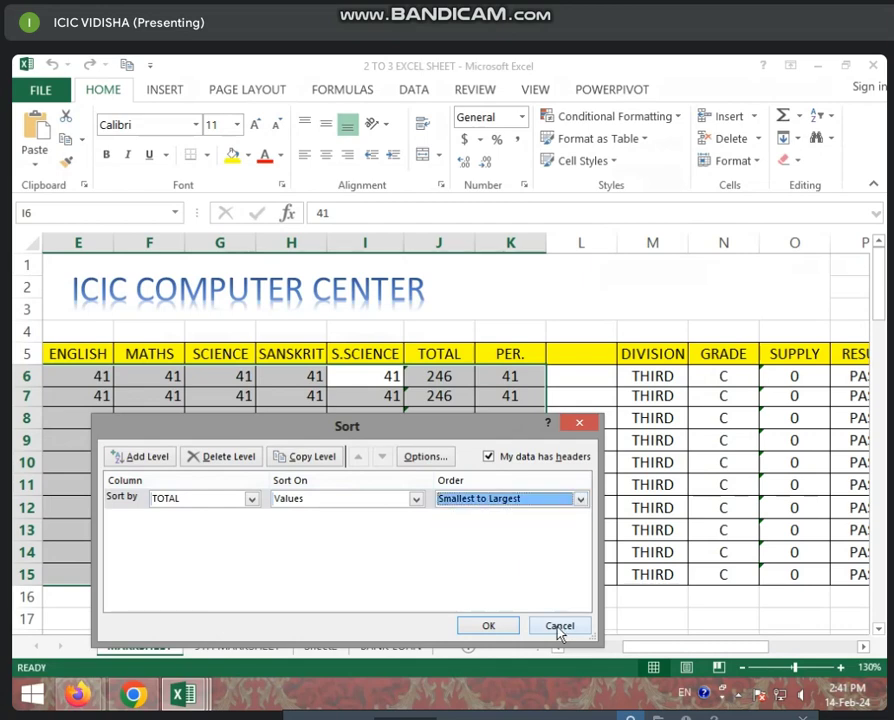
click(561, 627)
- Fill roll-number cells C6, C10 (2023106) and C14 (2023102) yellow
click(330, 552)
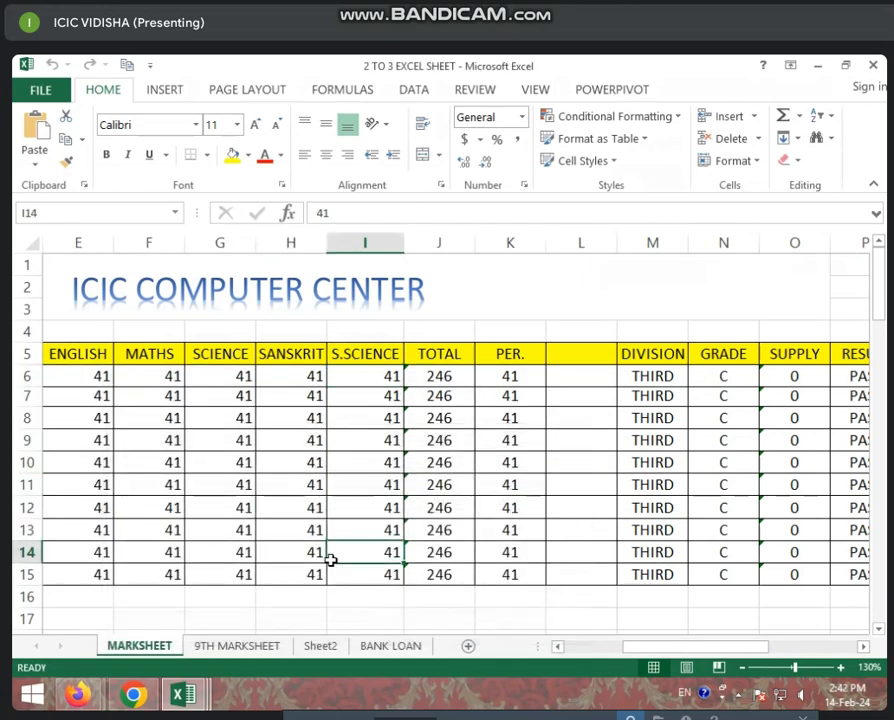
click(559, 647)
click(559, 647)
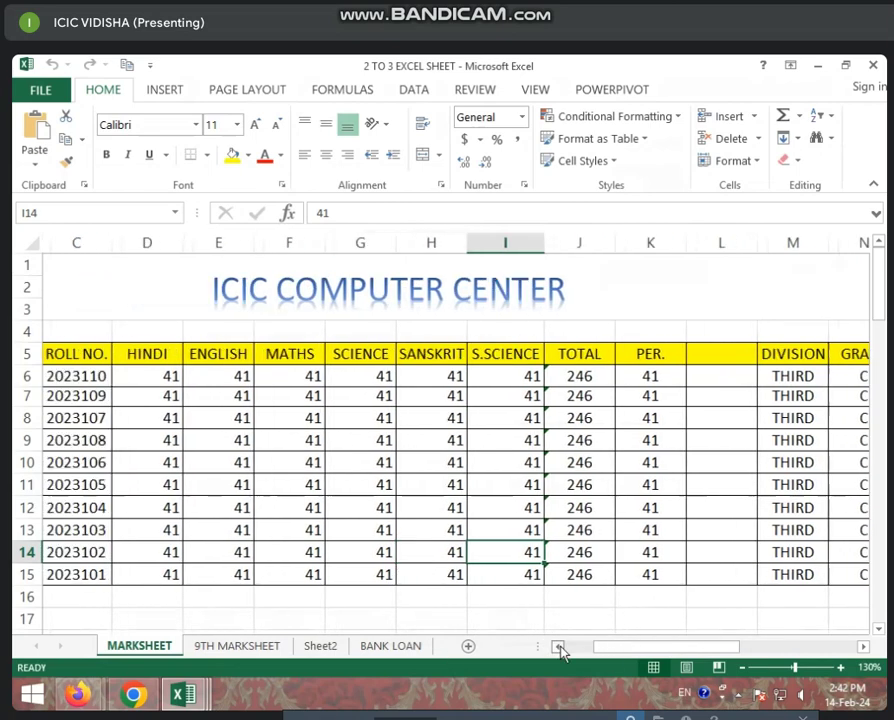
click(559, 647)
click(176, 440)
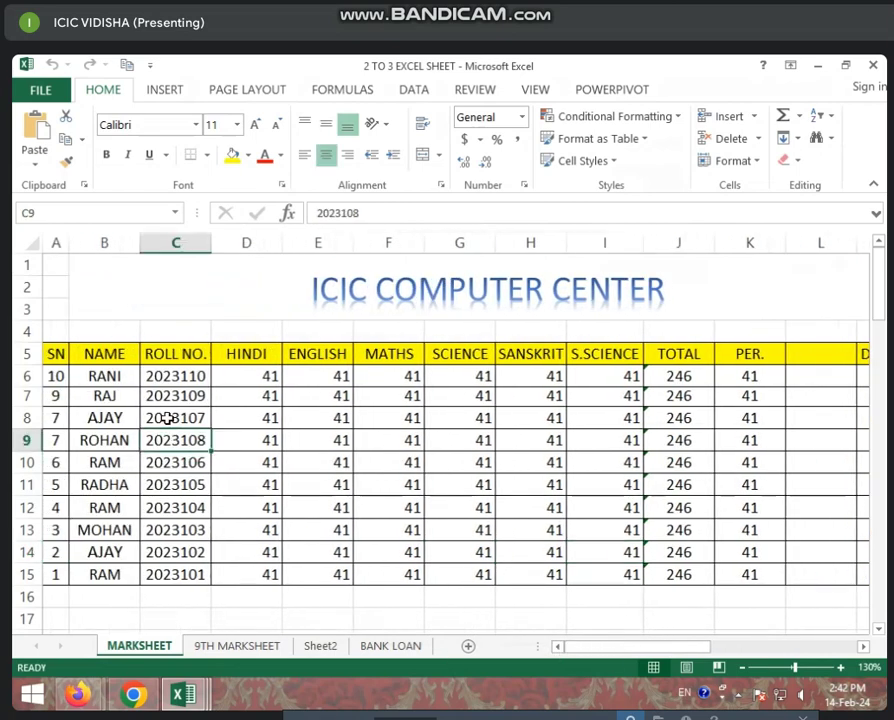
click(165, 378)
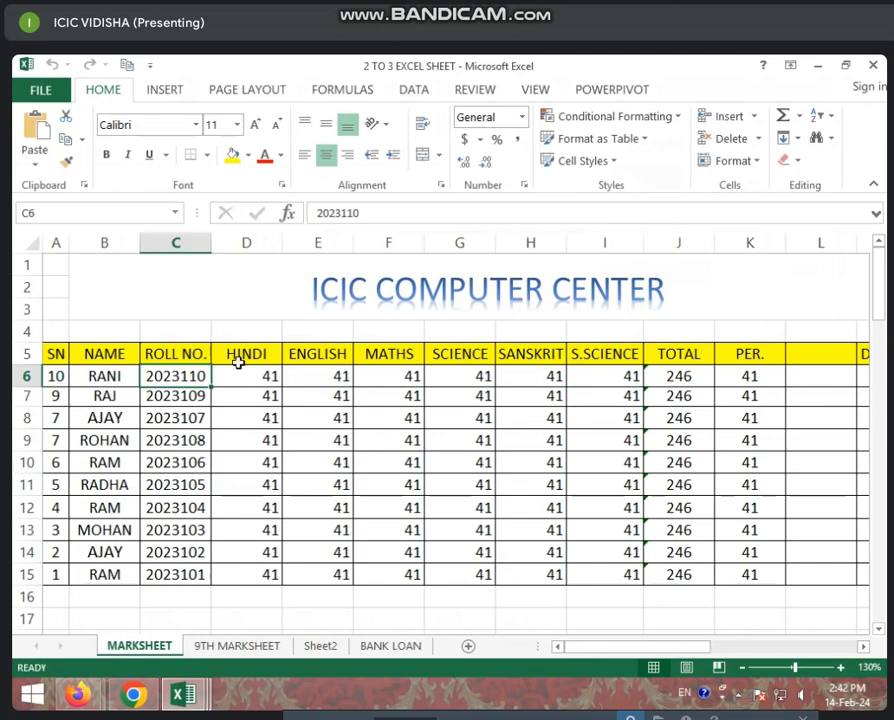
drag(180, 376, 165, 396)
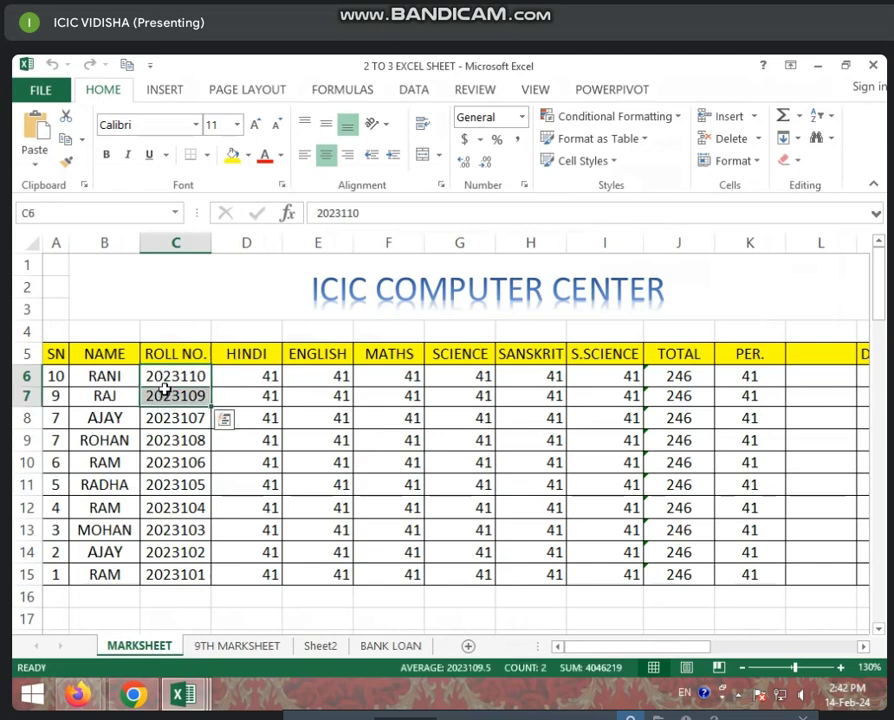
click(165, 392)
click(168, 376)
click(232, 154)
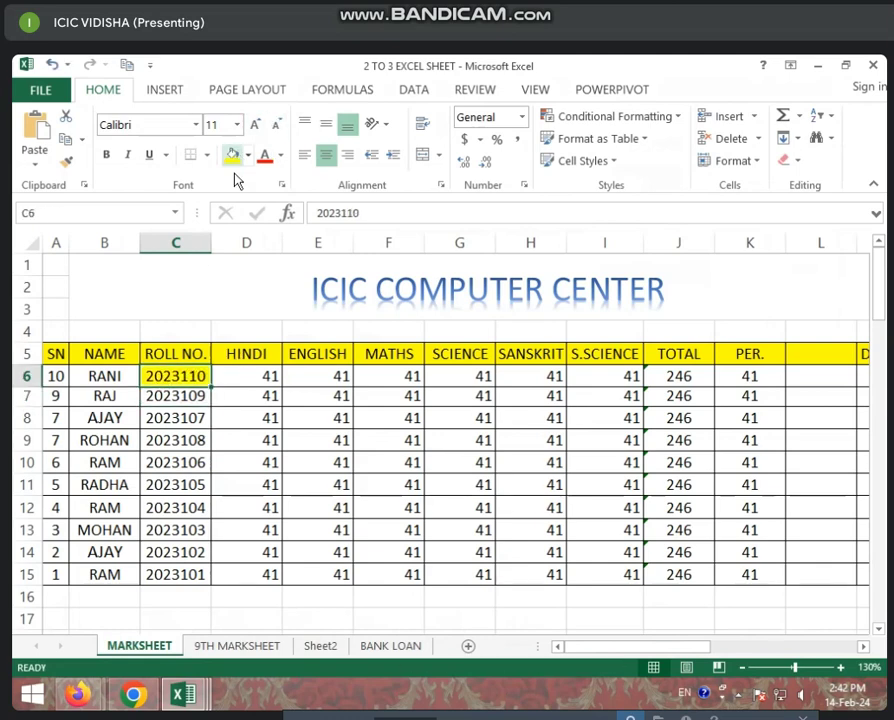
click(167, 466)
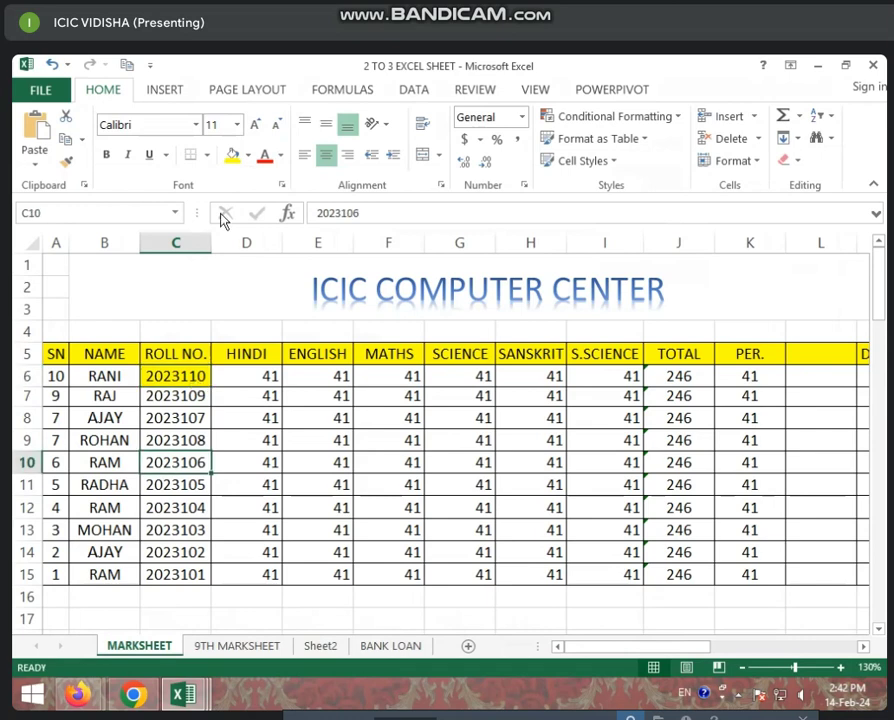
click(232, 154)
click(180, 552)
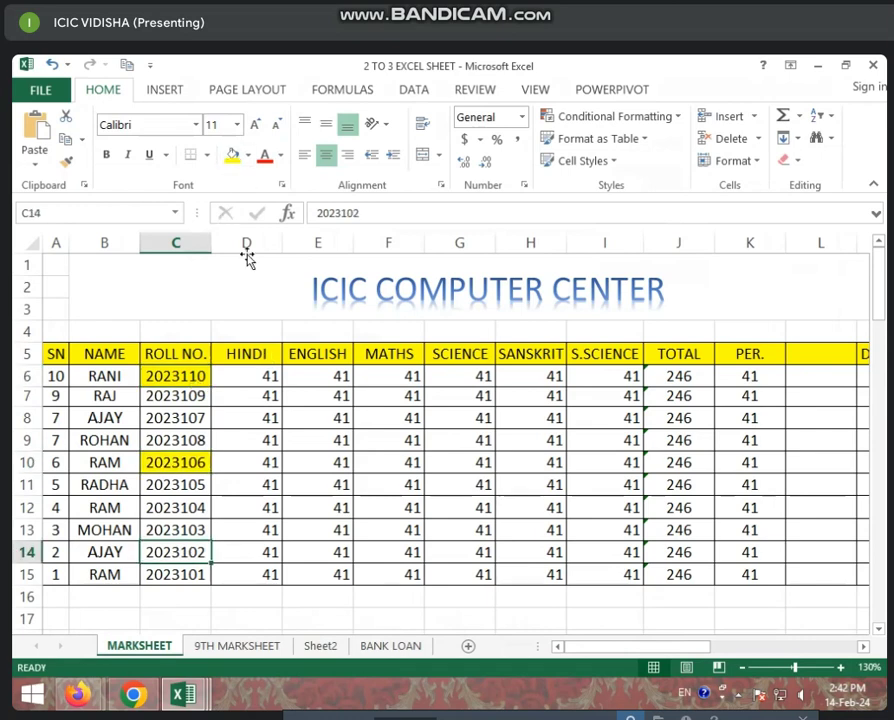
click(232, 154)
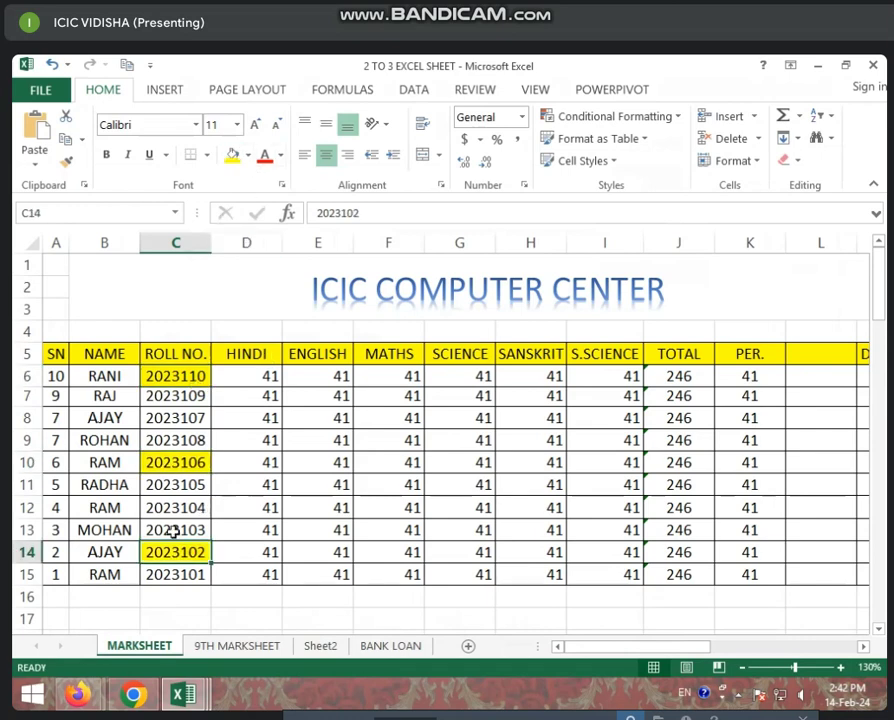
- Fill roll numbers 2023109, 2023105 and 2023101 (C7, C11, C15) red
click(184, 398)
click(248, 155)
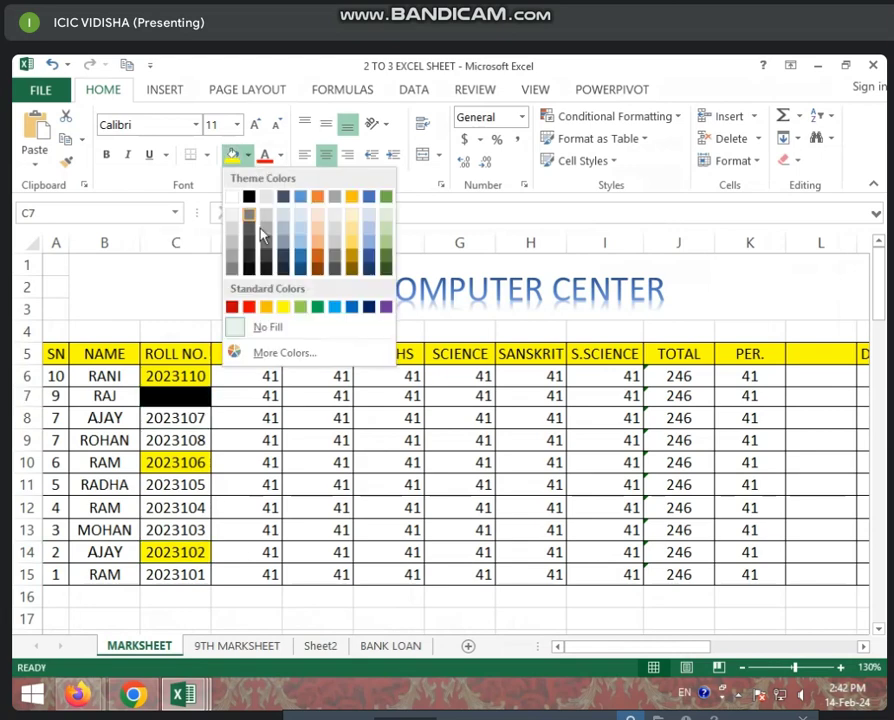
click(249, 307)
click(189, 484)
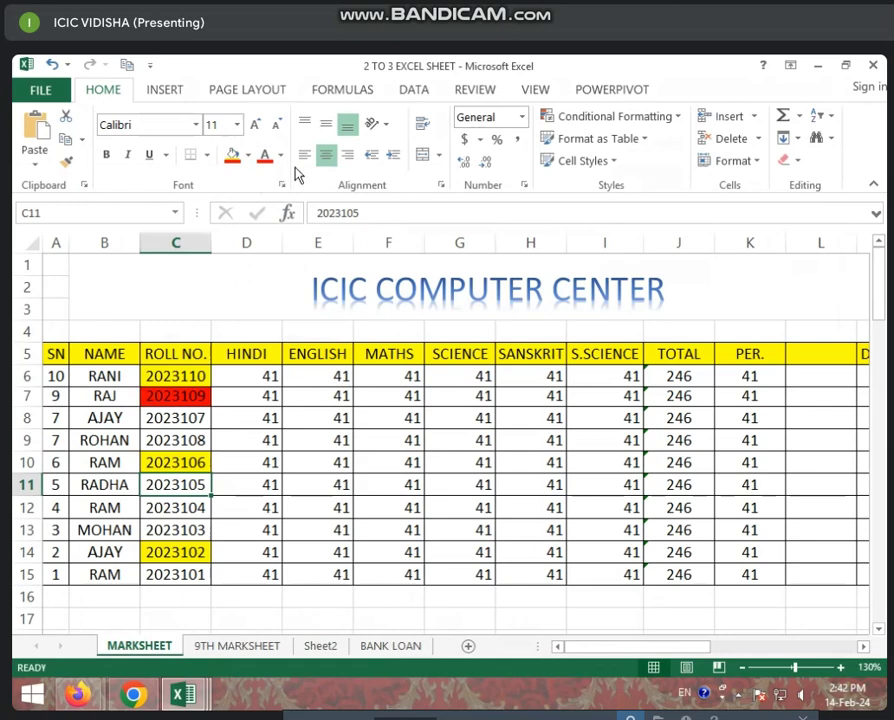
click(233, 155)
click(170, 576)
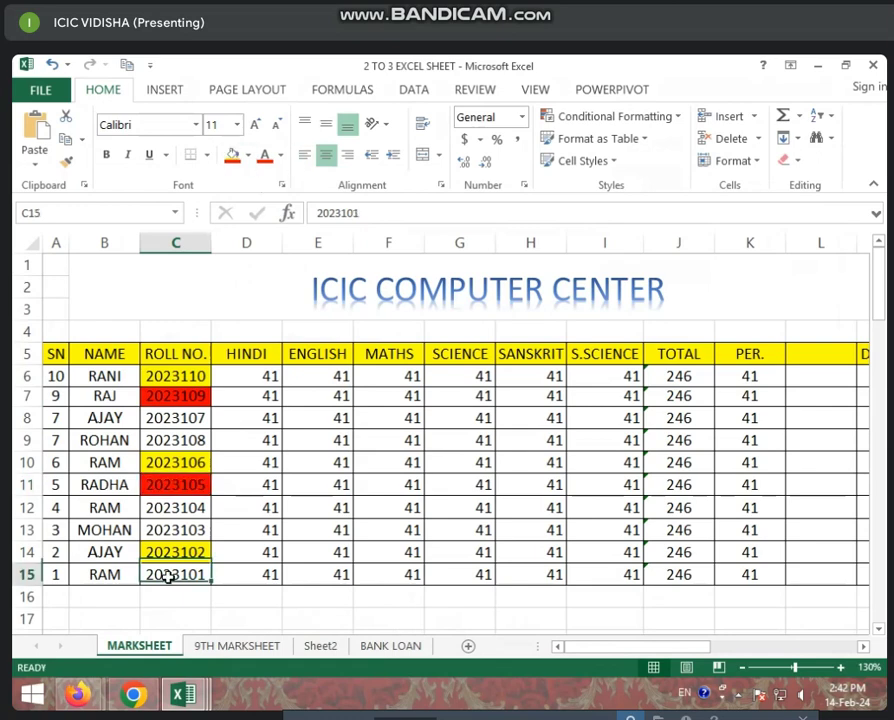
click(233, 156)
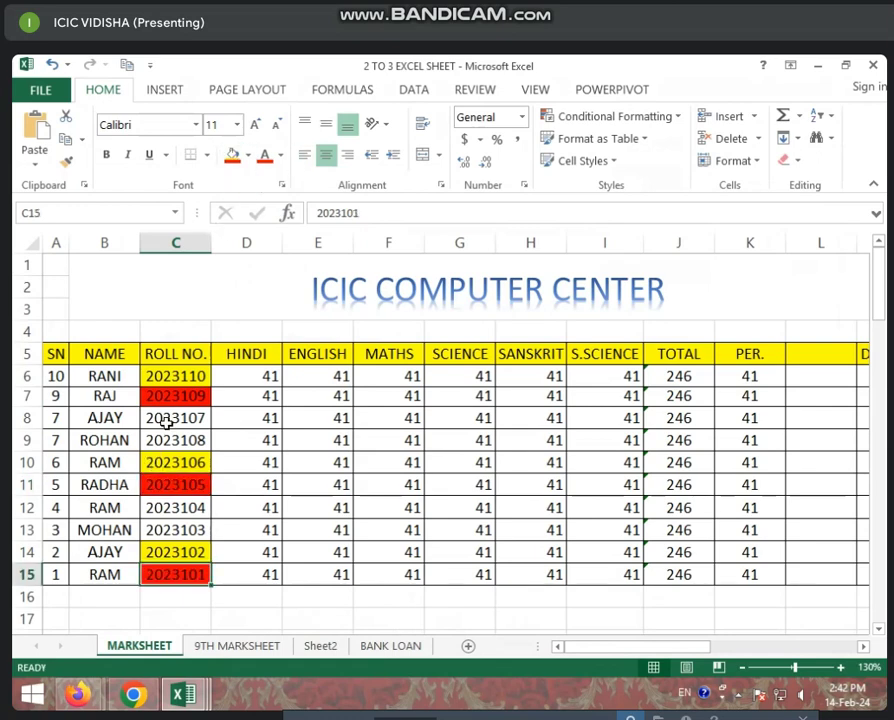
- Fill roll numbers 2023107 (C8) and 2023104 (C12) green
click(162, 418)
click(248, 156)
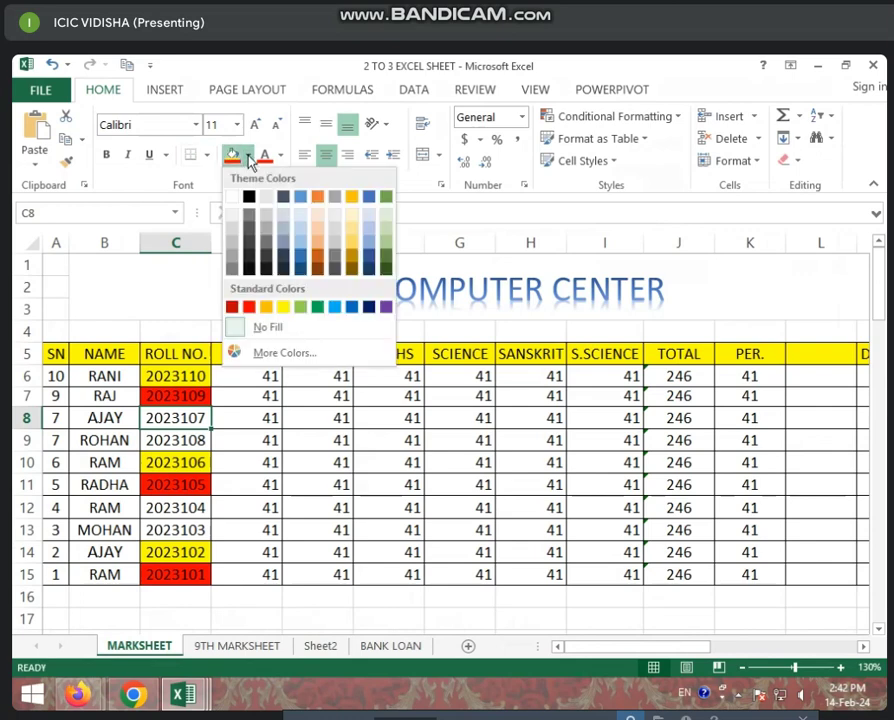
click(301, 308)
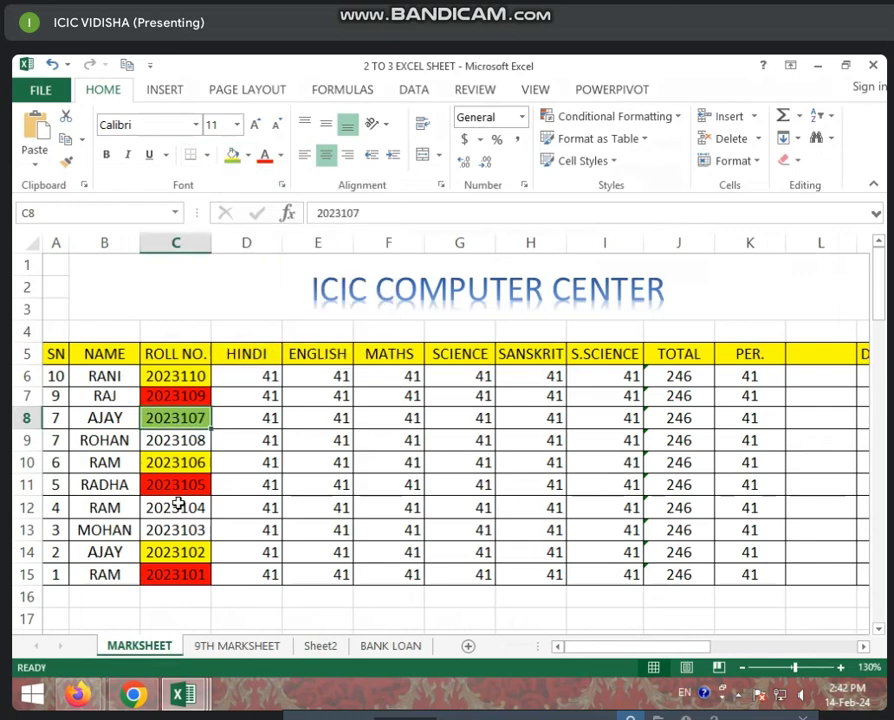
click(178, 505)
click(233, 156)
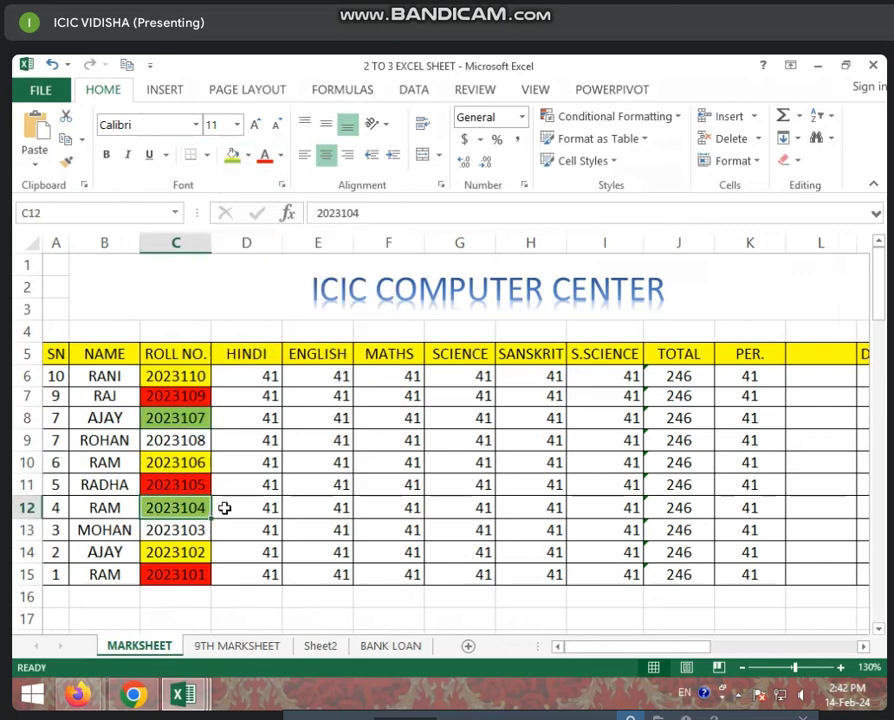
click(225, 530)
click(176, 528)
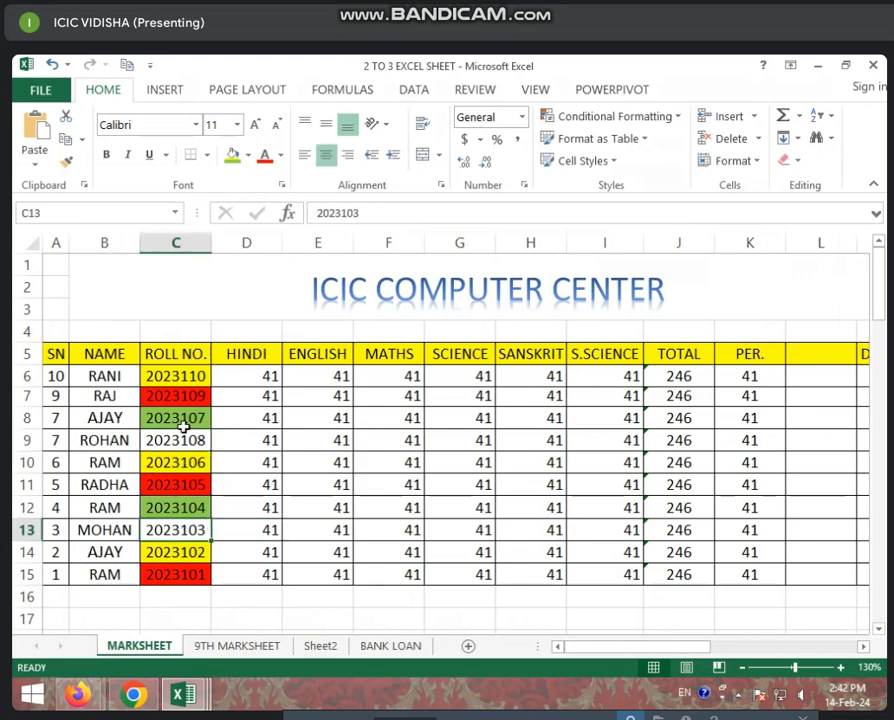
click(187, 376)
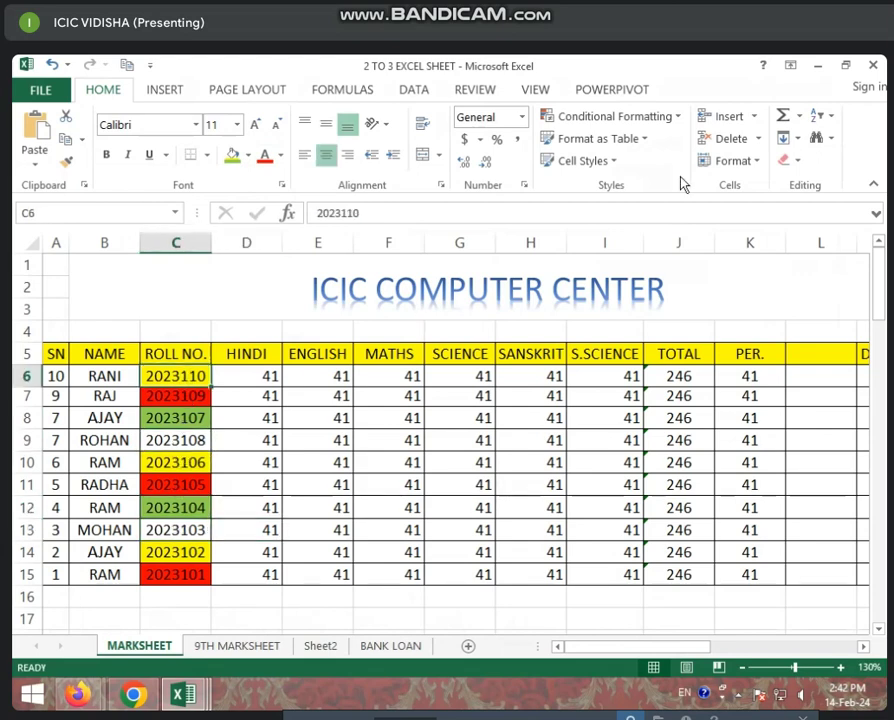
- In Custom Sort, set the sort to the ROLL NO. column based on Cell Color
click(824, 118)
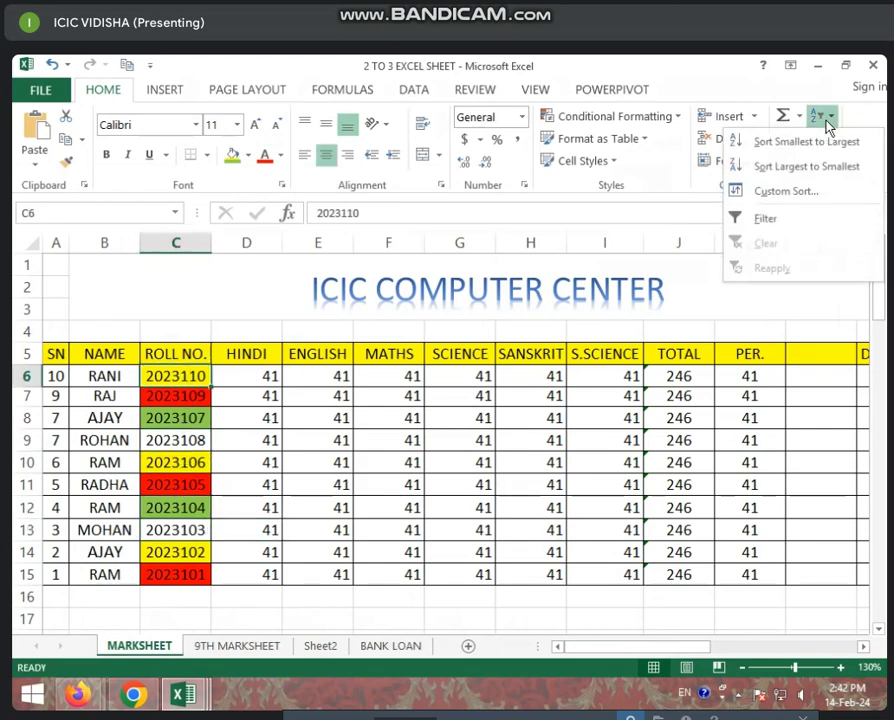
click(790, 191)
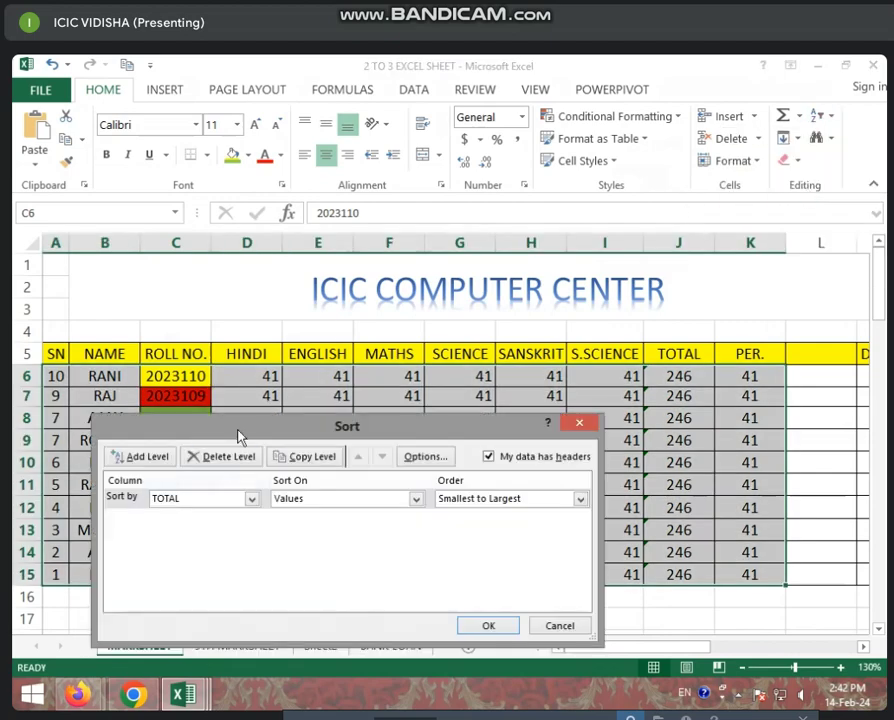
drag(231, 426, 201, 101)
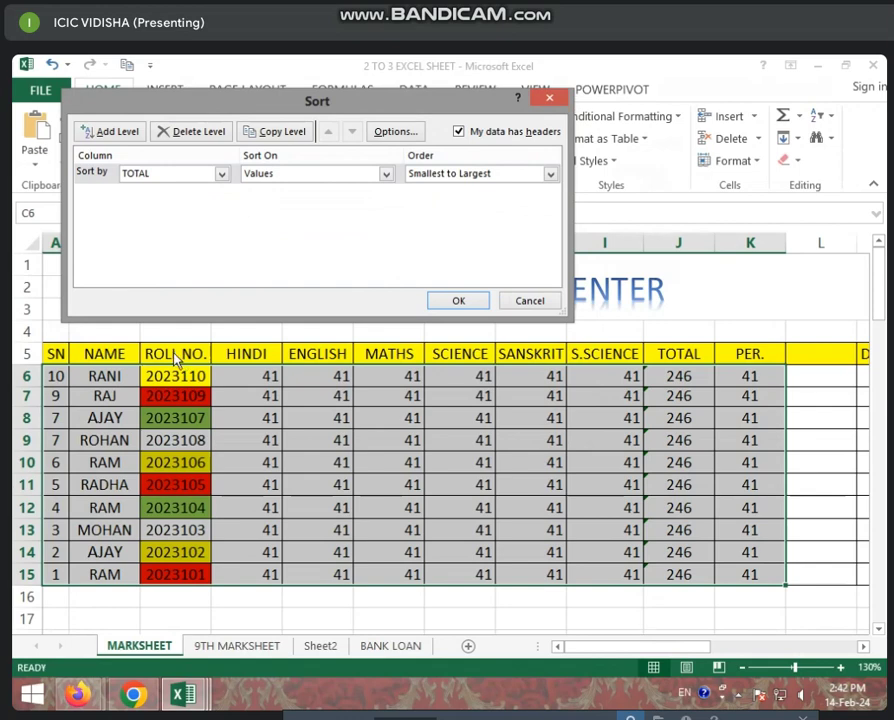
click(221, 175)
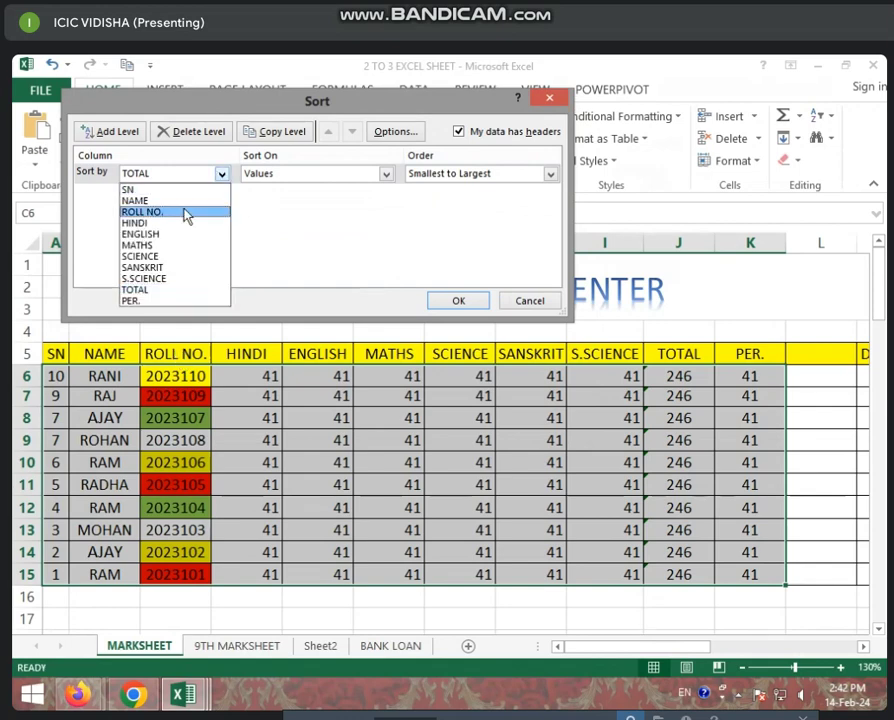
click(186, 210)
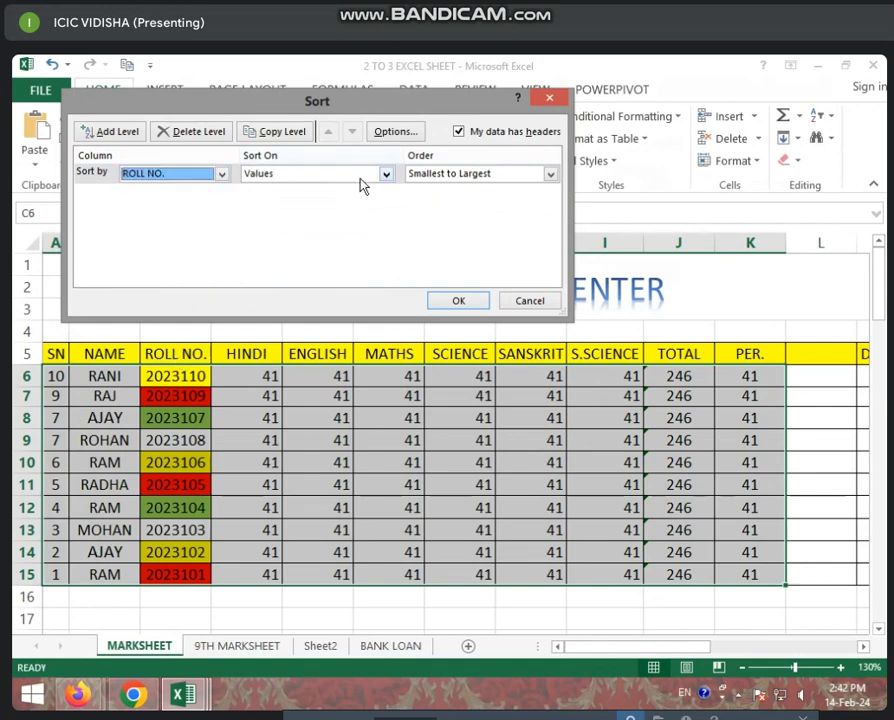
click(386, 175)
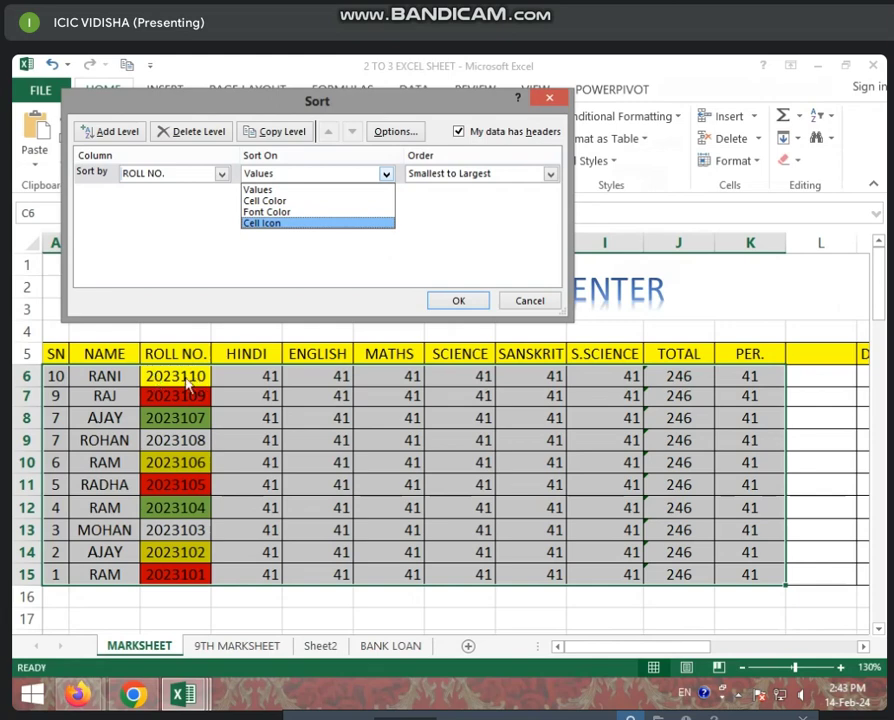
click(291, 204)
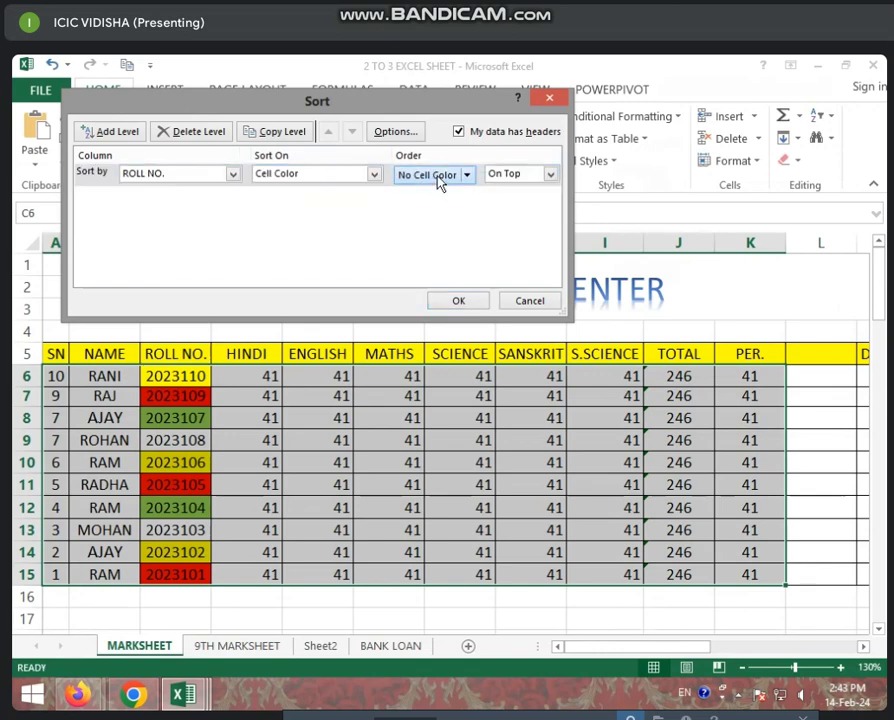
- Order by yellow cell colour On Top and apply the sort
click(467, 175)
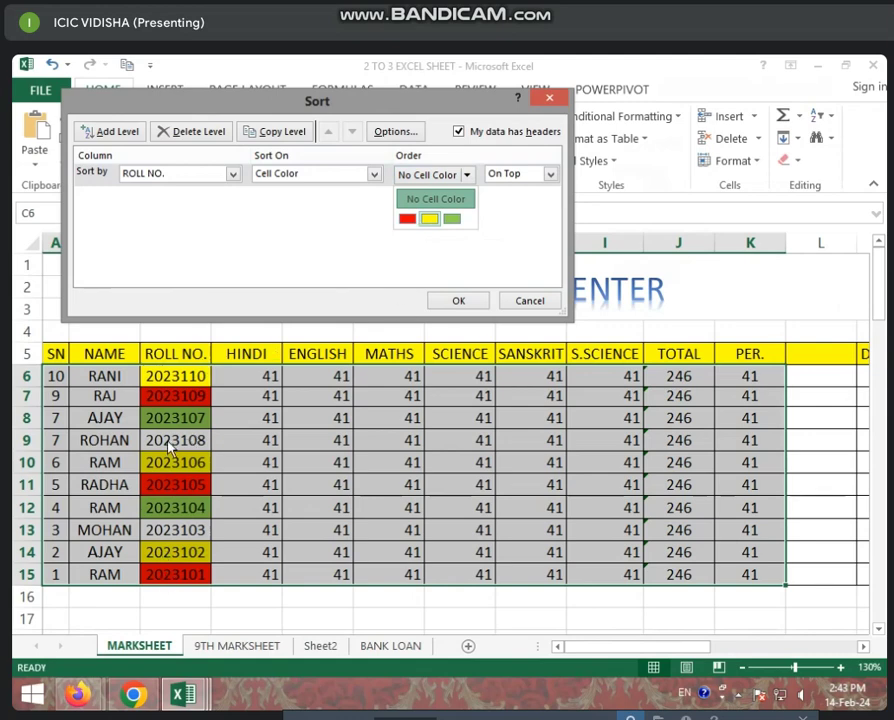
click(429, 218)
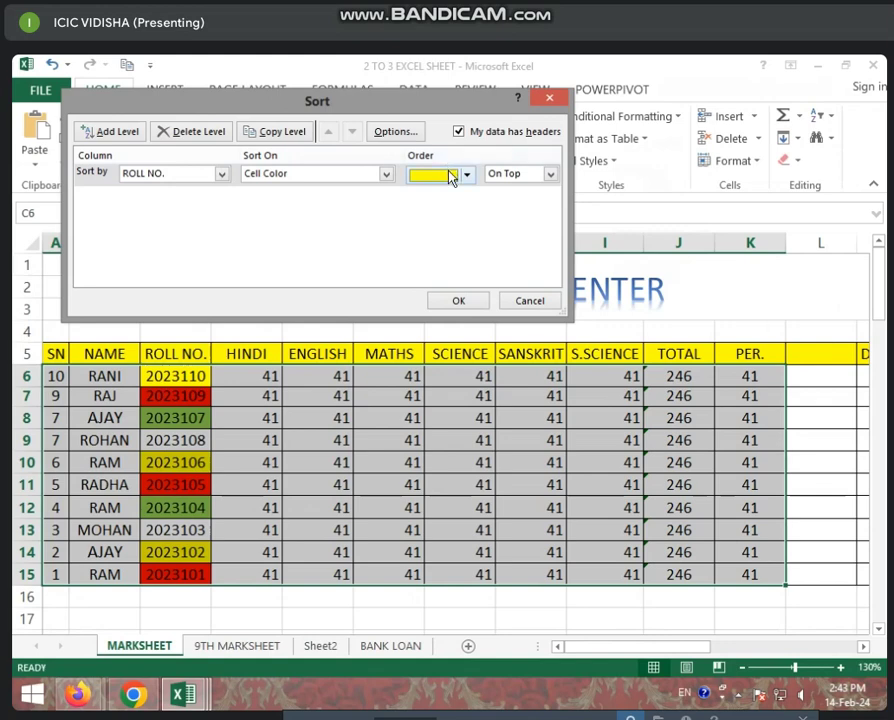
click(550, 174)
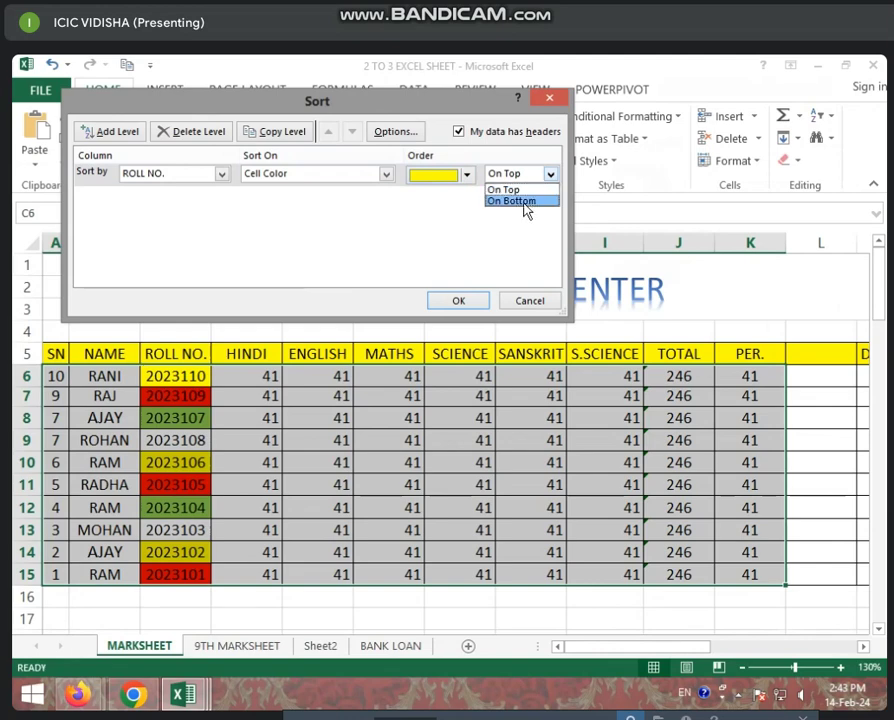
click(527, 202)
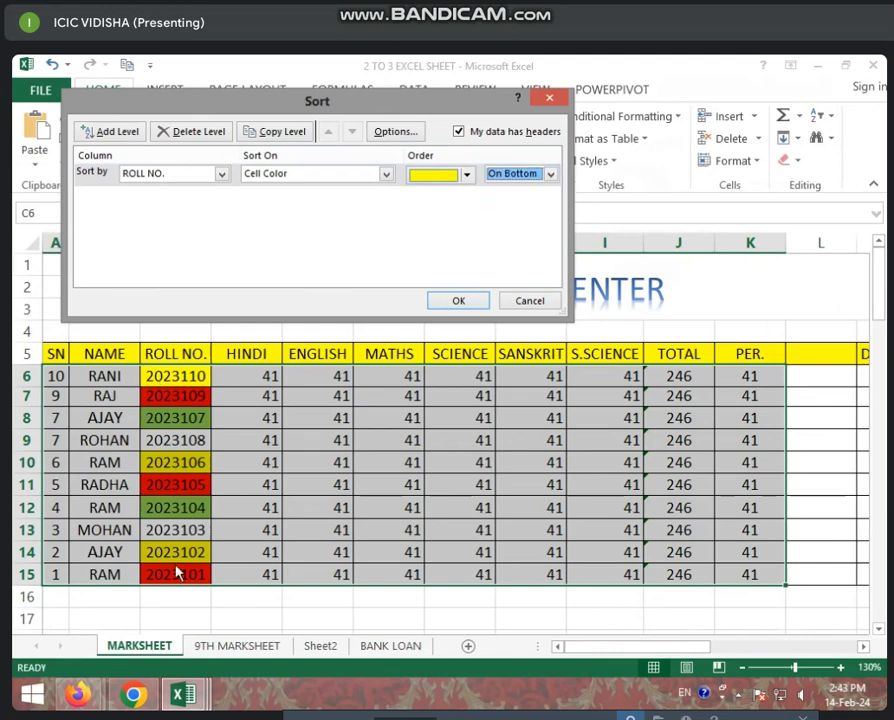
click(549, 174)
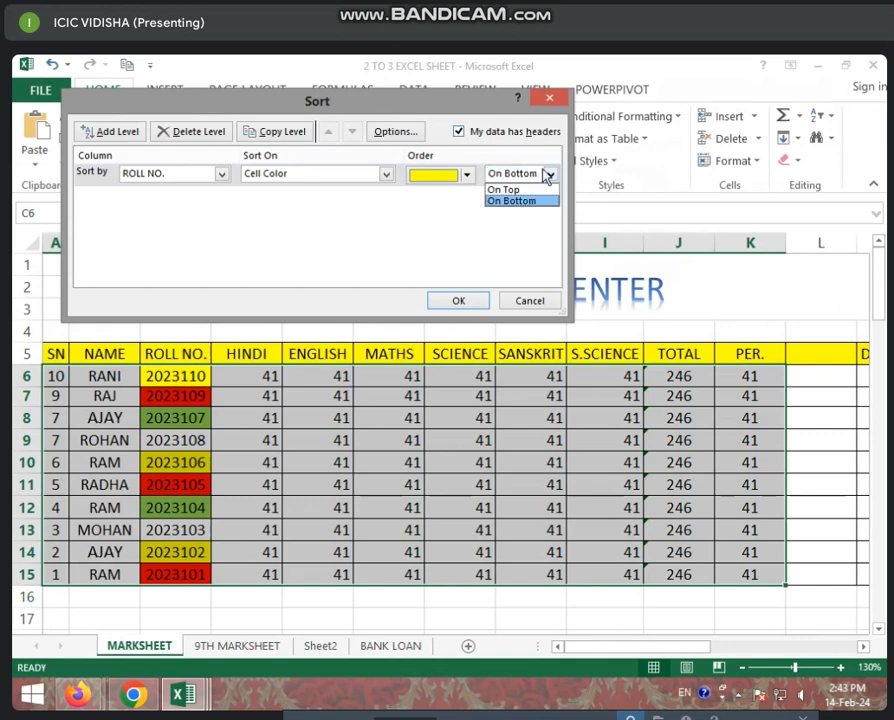
click(515, 190)
click(476, 302)
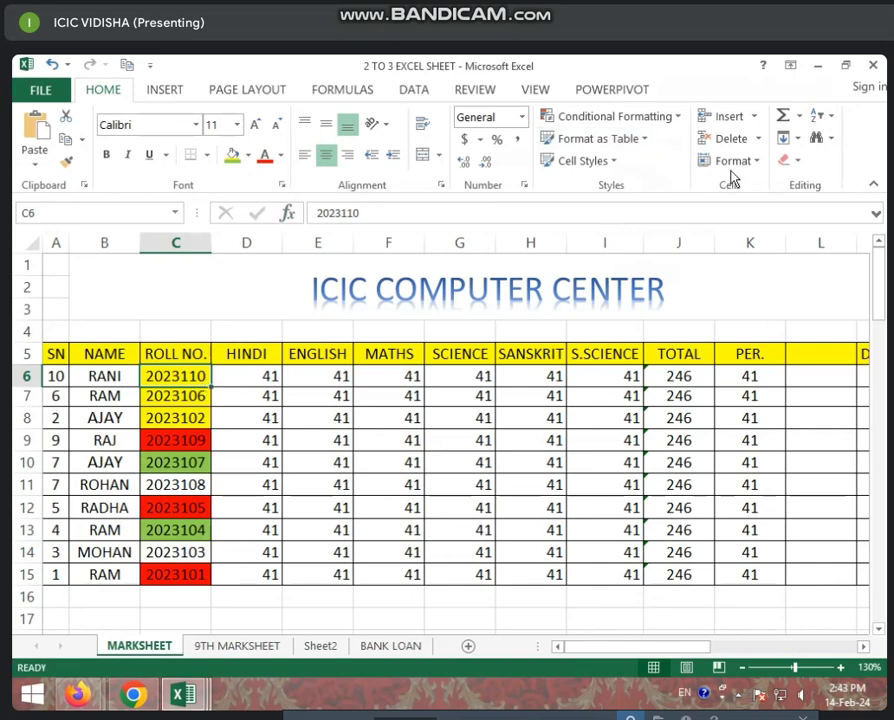
- Re-sort with green cell colour On Top instead of yellow, then select C6:C7
click(820, 117)
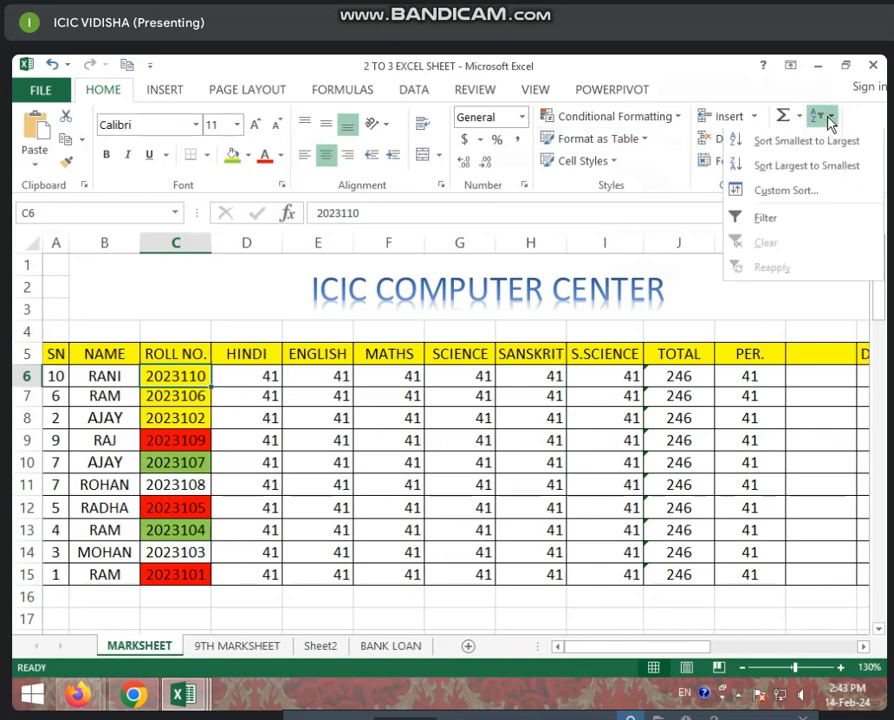
click(820, 190)
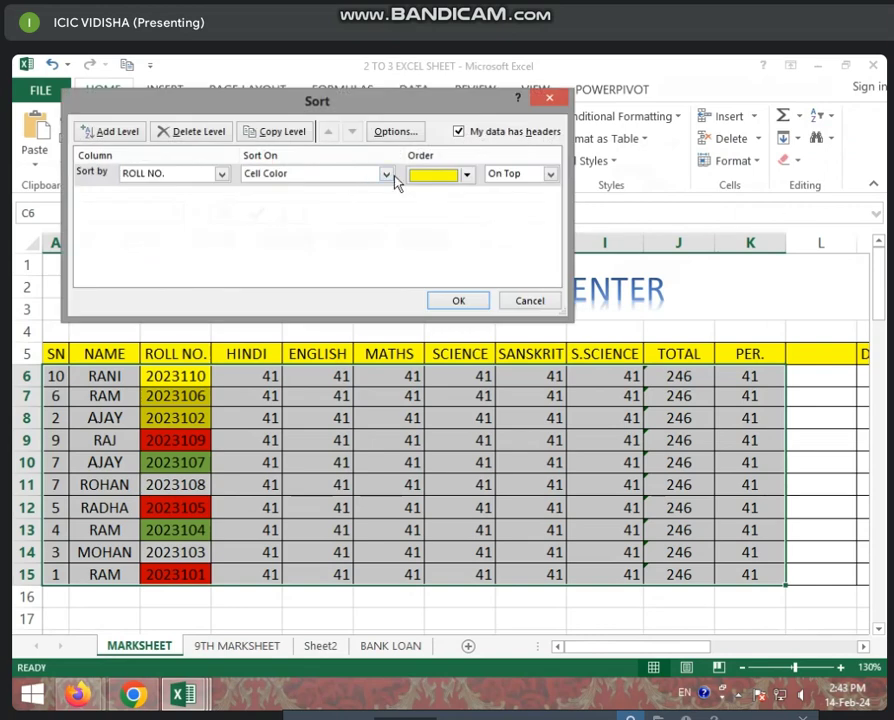
click(467, 176)
click(467, 176)
click(442, 219)
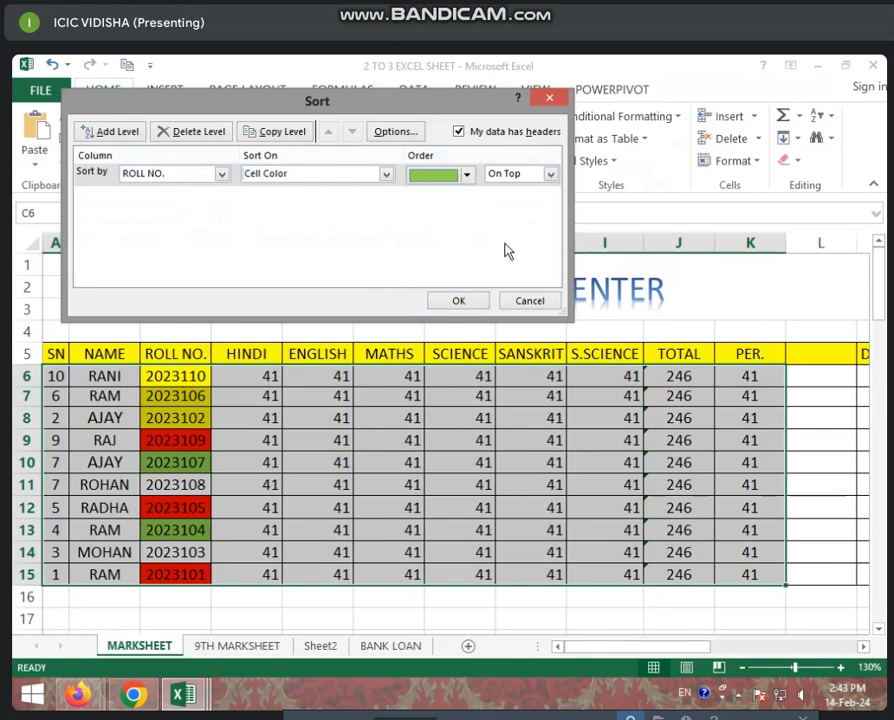
click(457, 300)
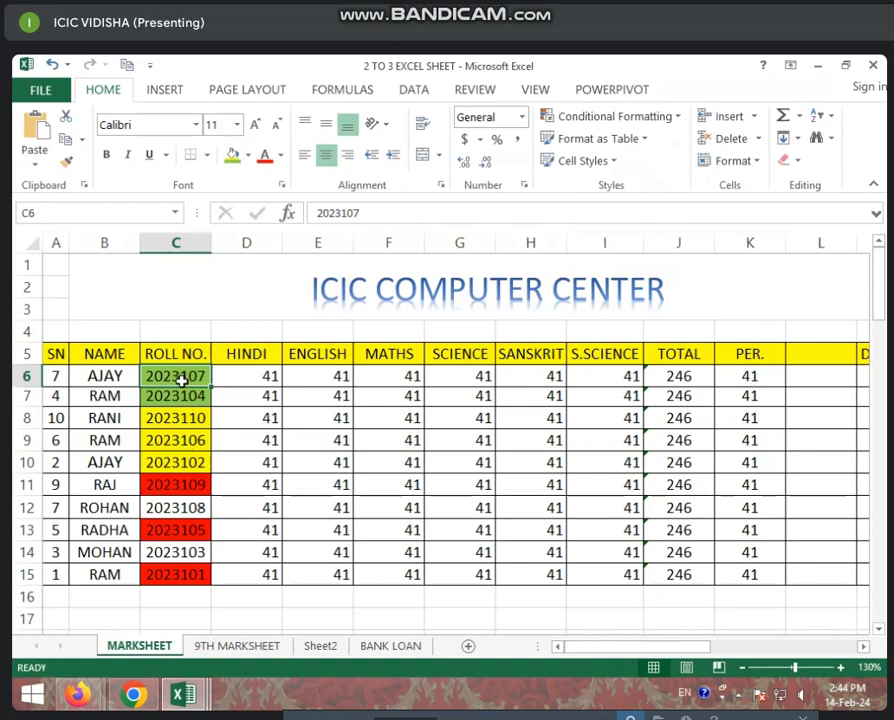
drag(180, 373, 181, 397)
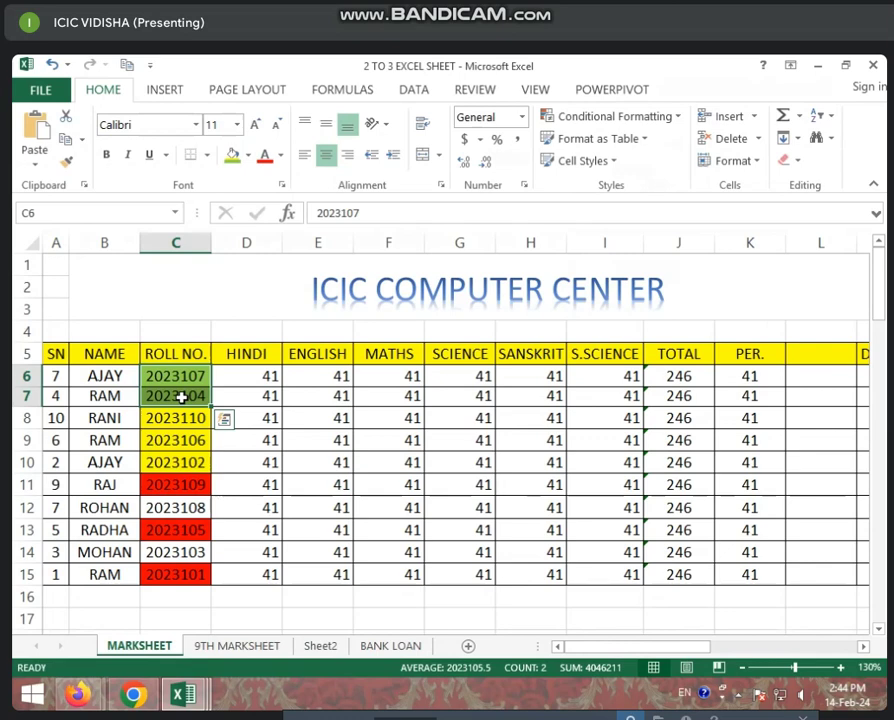
- Turn on Filter for the selected roll numbers from Sort & Filter
click(836, 121)
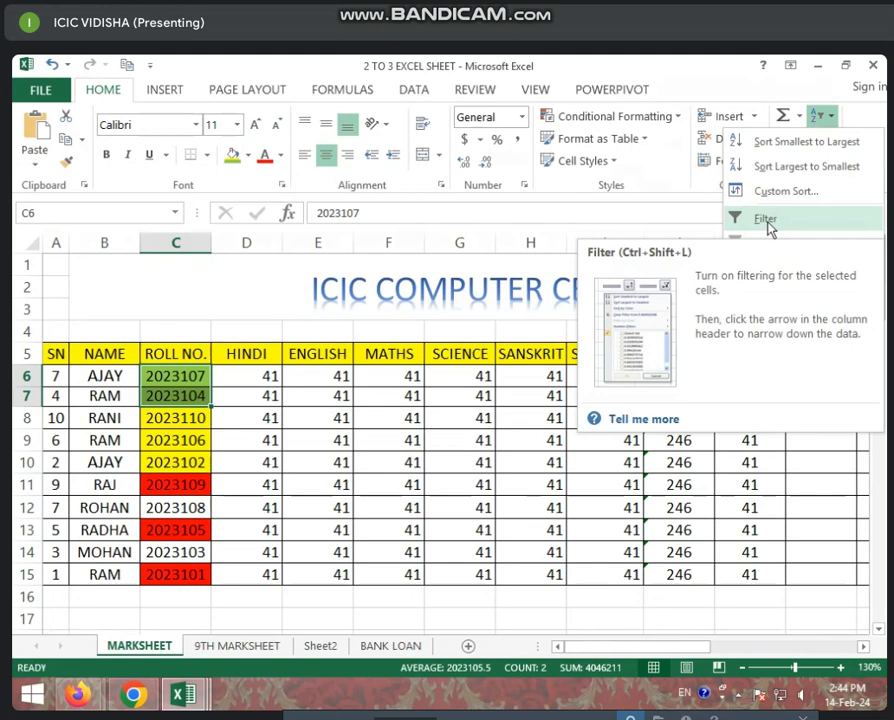
click(768, 222)
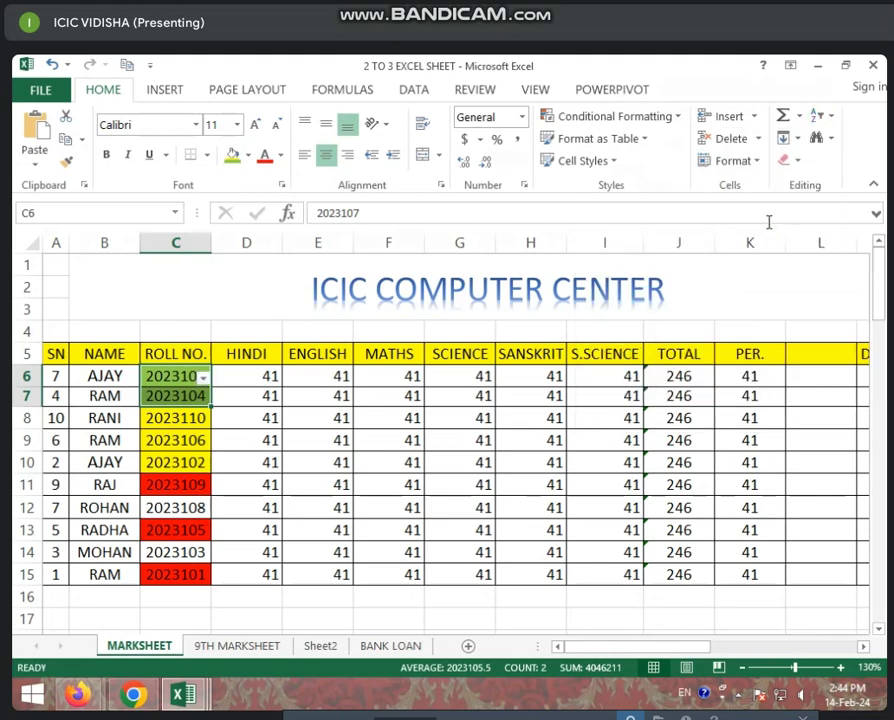
click(822, 116)
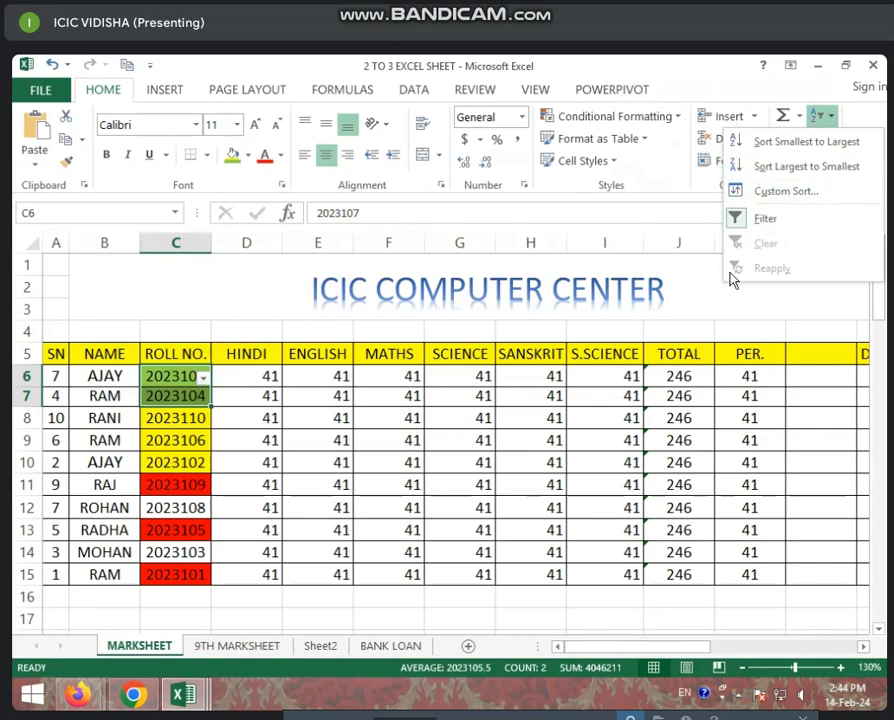
click(386, 422)
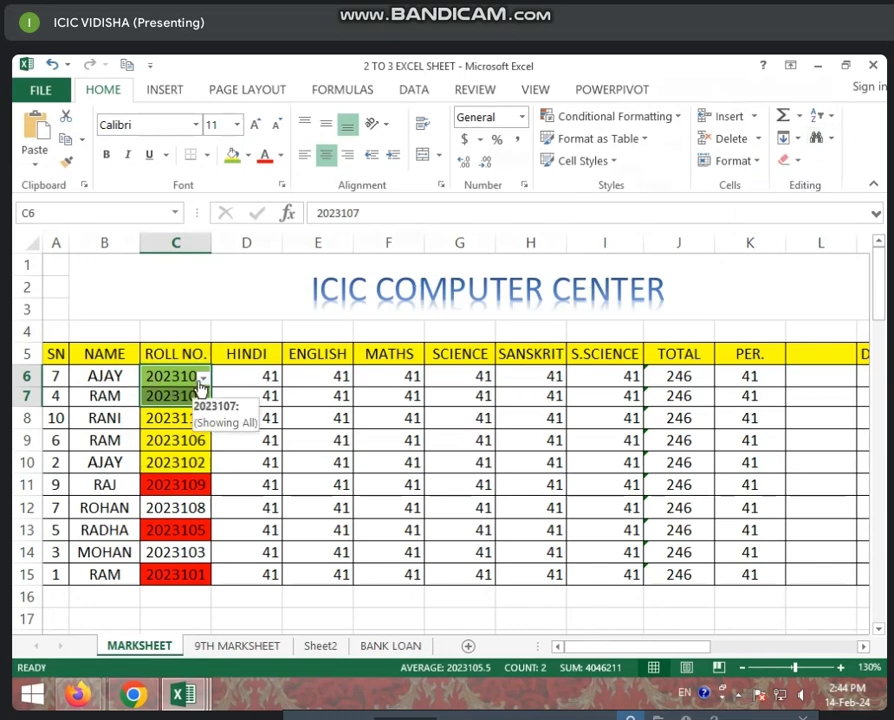
- Sort ROLL NO. by red cell colour with the selection expanded, then reopen its filter list
click(202, 377)
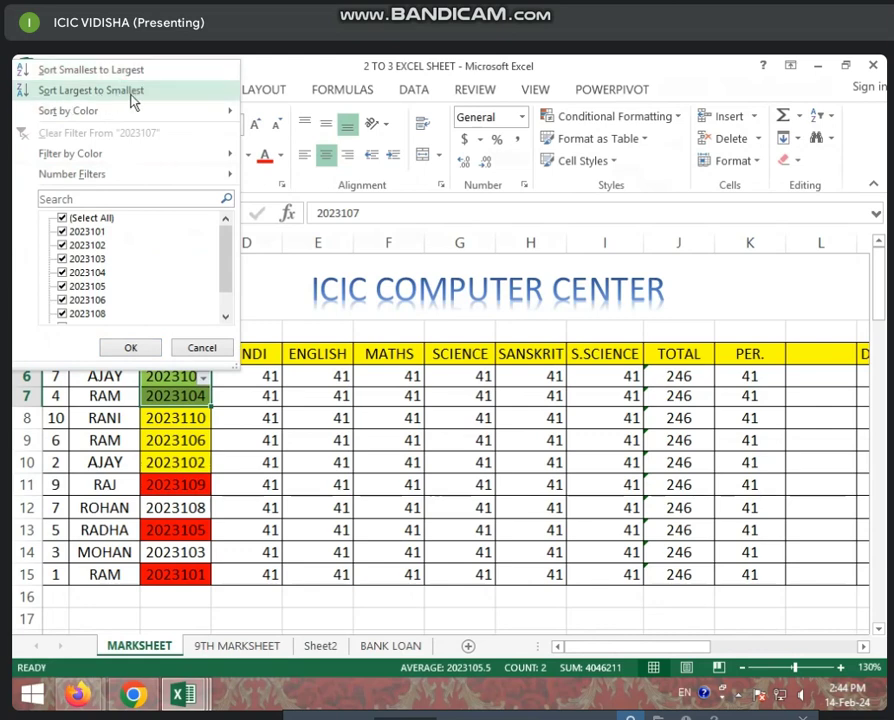
mouse_move(125, 111)
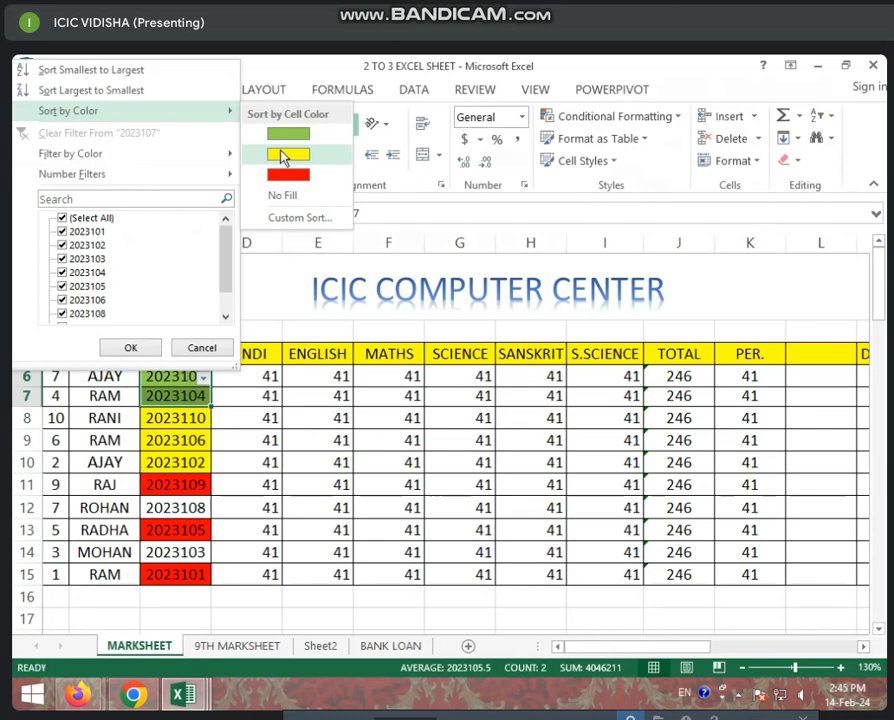
click(272, 176)
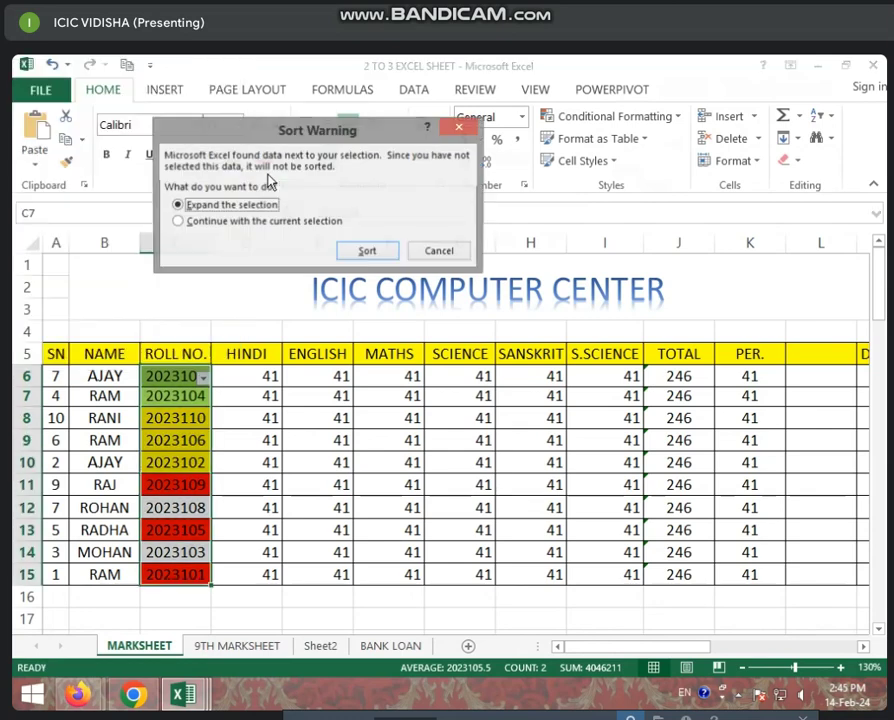
click(368, 252)
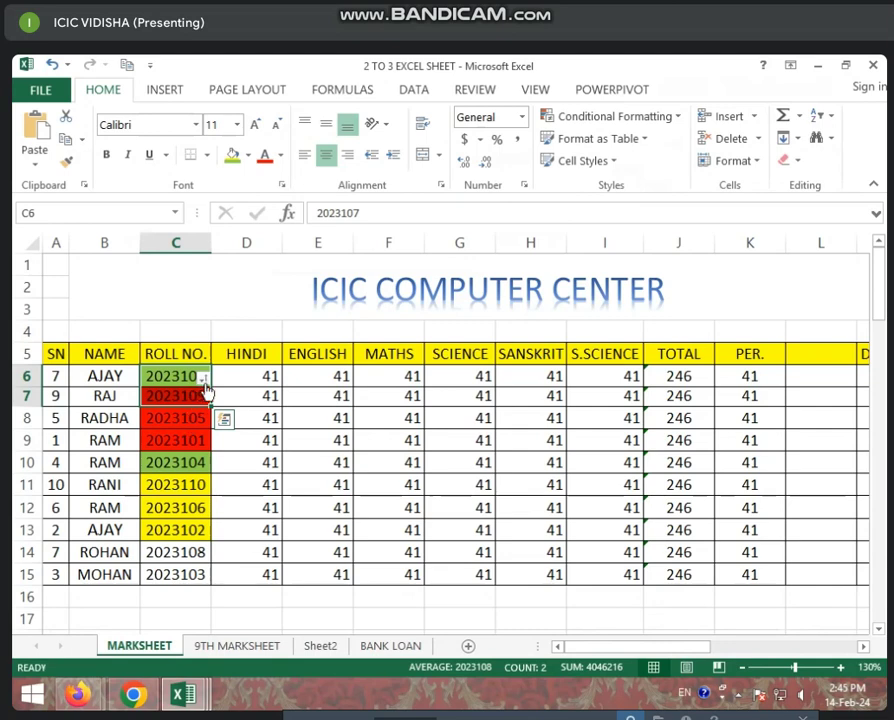
click(200, 352)
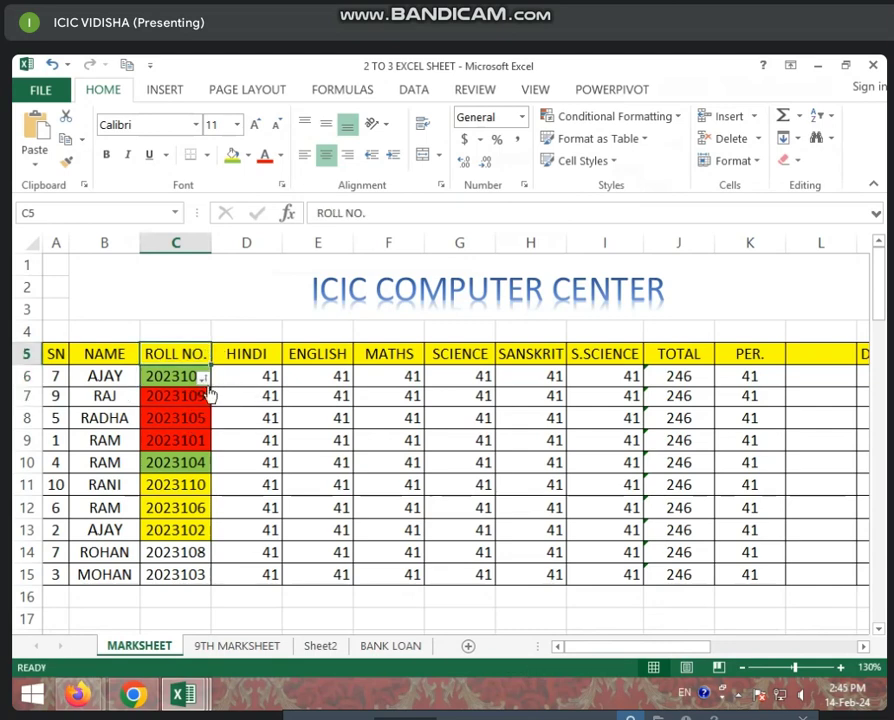
click(204, 379)
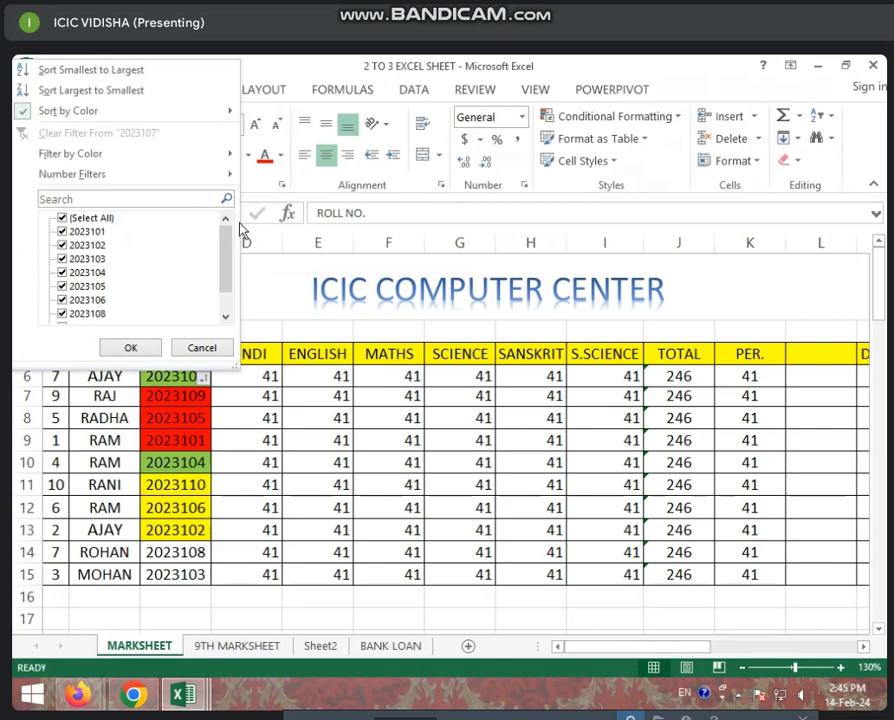
- Clear the roll-number filter and switch filtering off entirely via Sort & Filter
key(Escape)
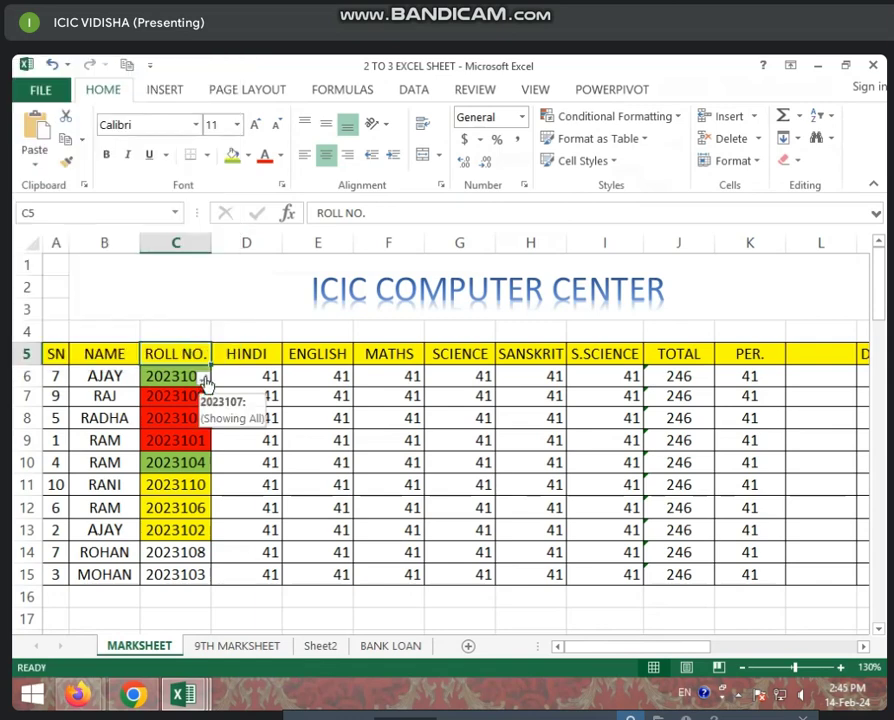
click(836, 116)
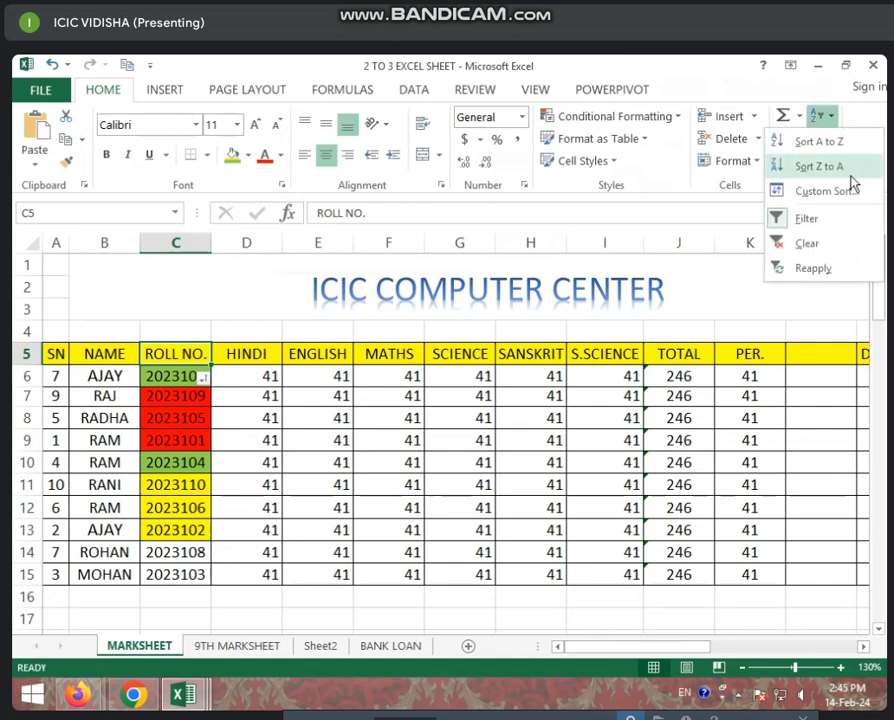
click(802, 246)
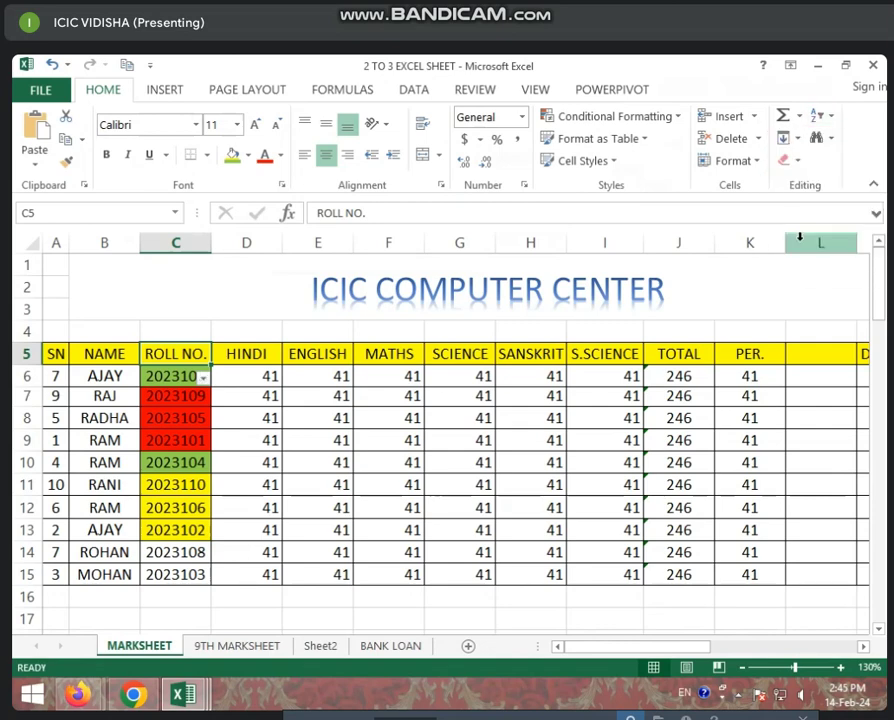
click(826, 138)
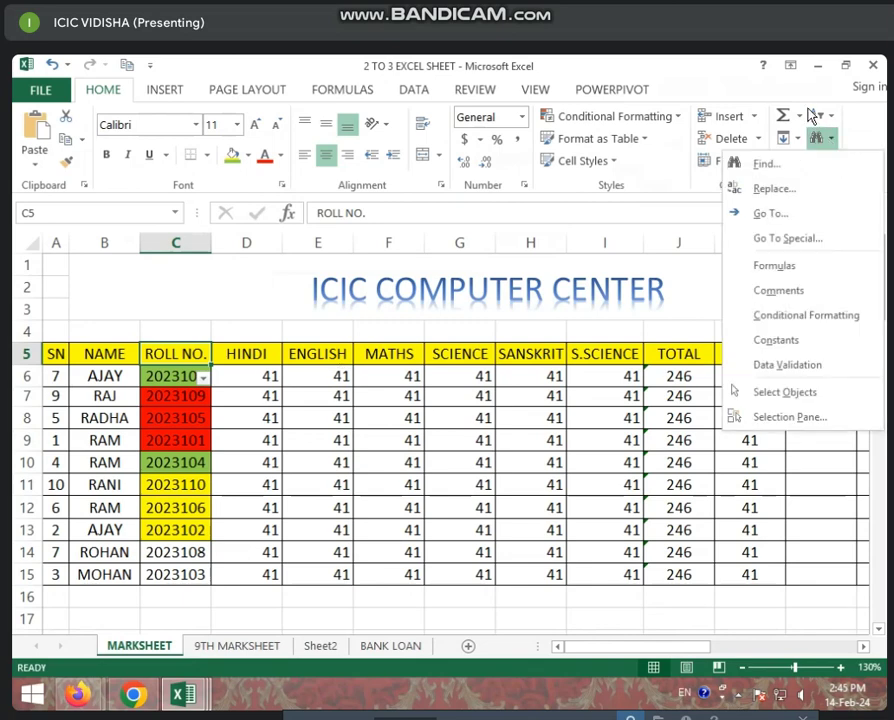
click(818, 116)
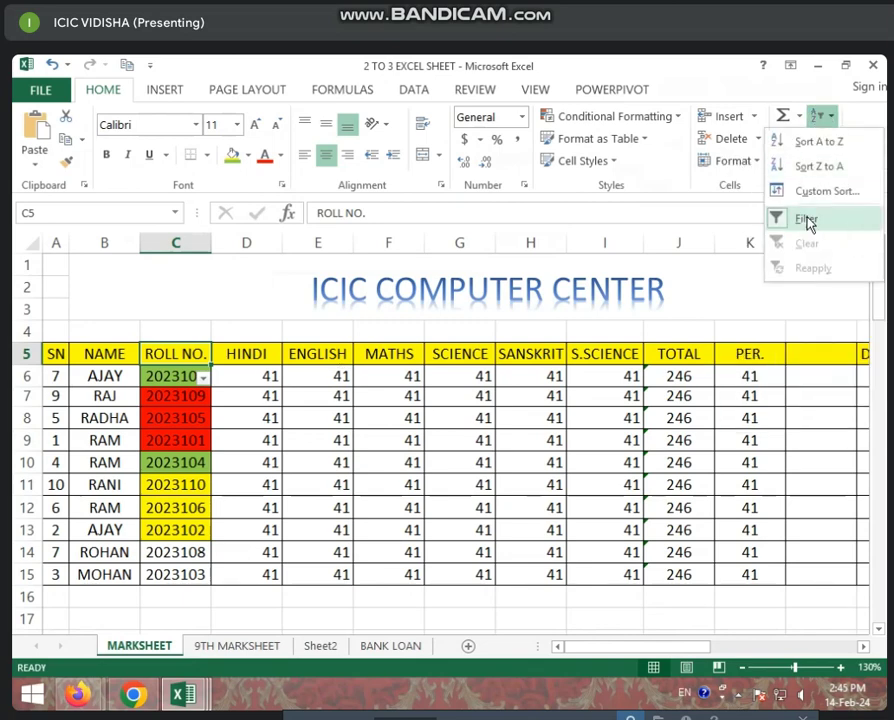
click(807, 222)
click(836, 118)
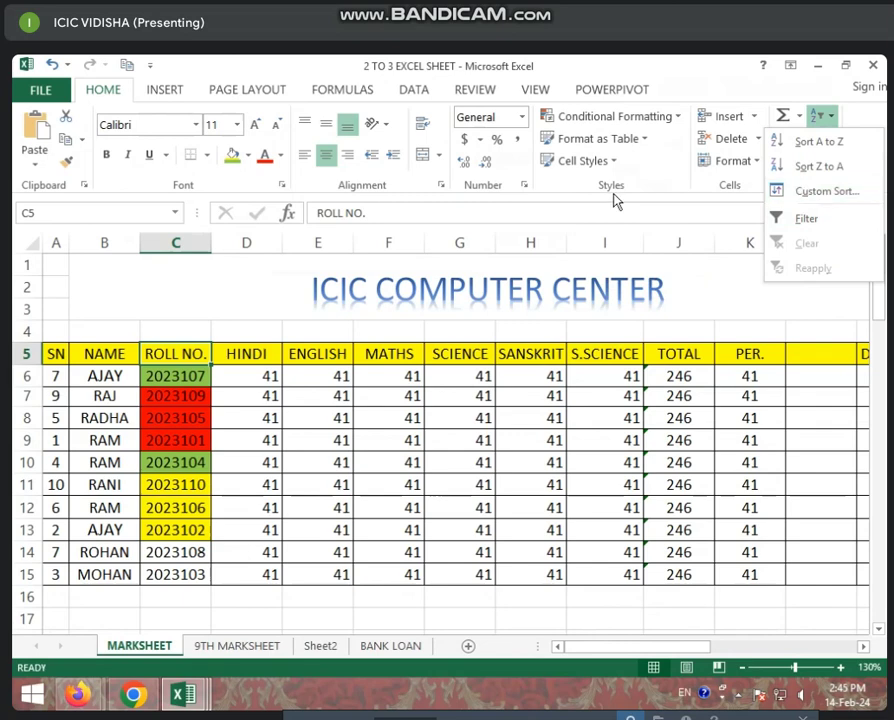
click(720, 210)
click(834, 139)
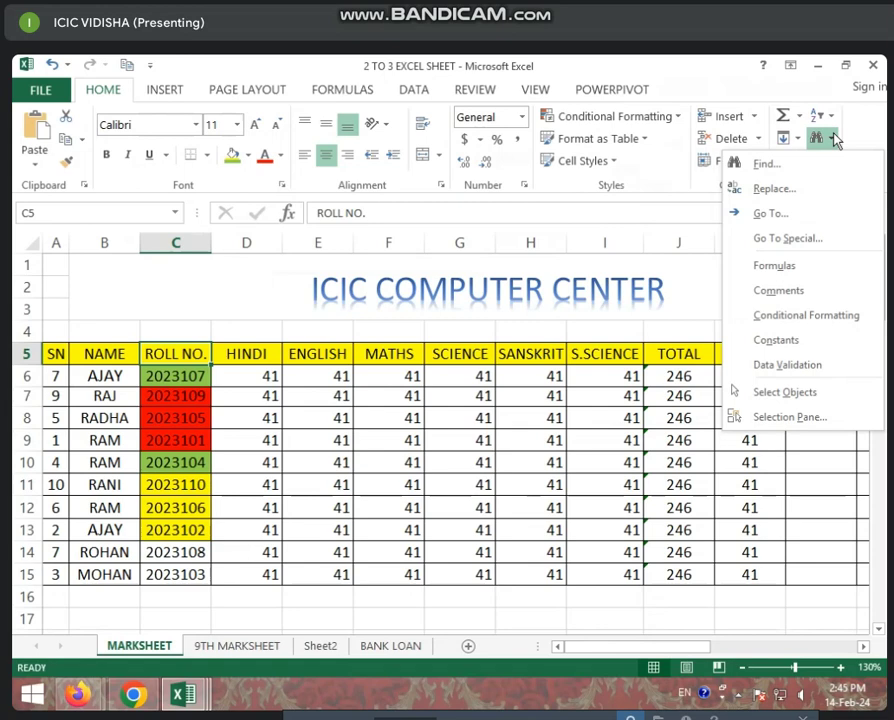
- Open Find and Replace from Find & Select, view its Replace tab, then close it
click(787, 168)
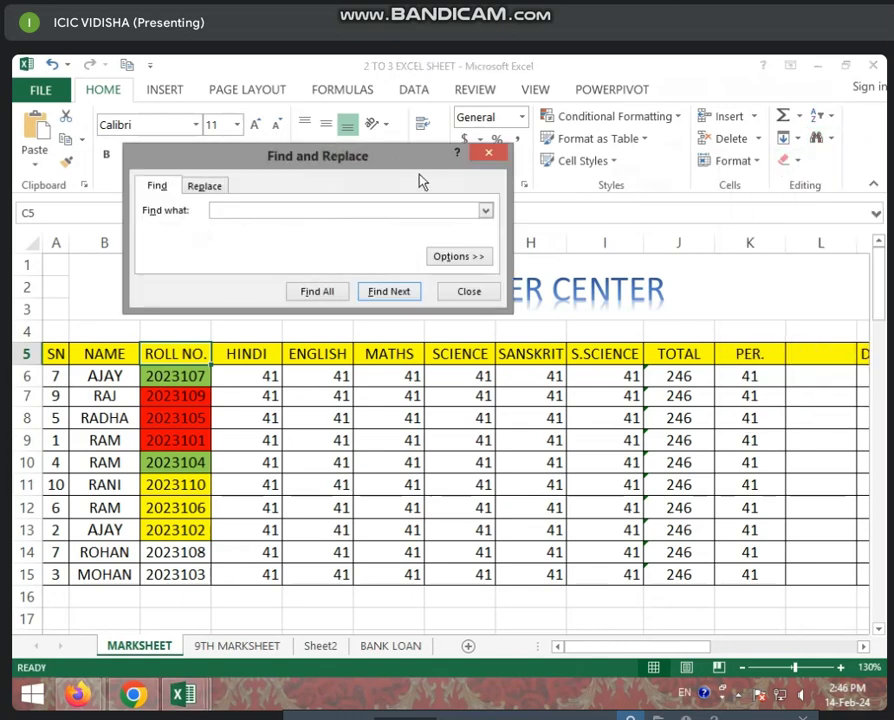
drag(391, 165, 293, 165)
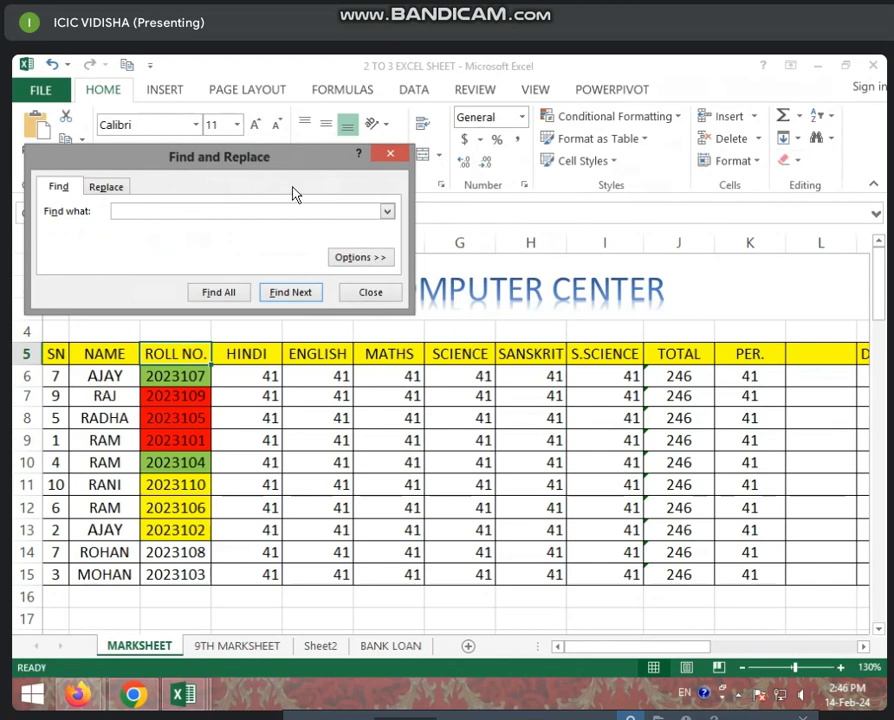
click(110, 187)
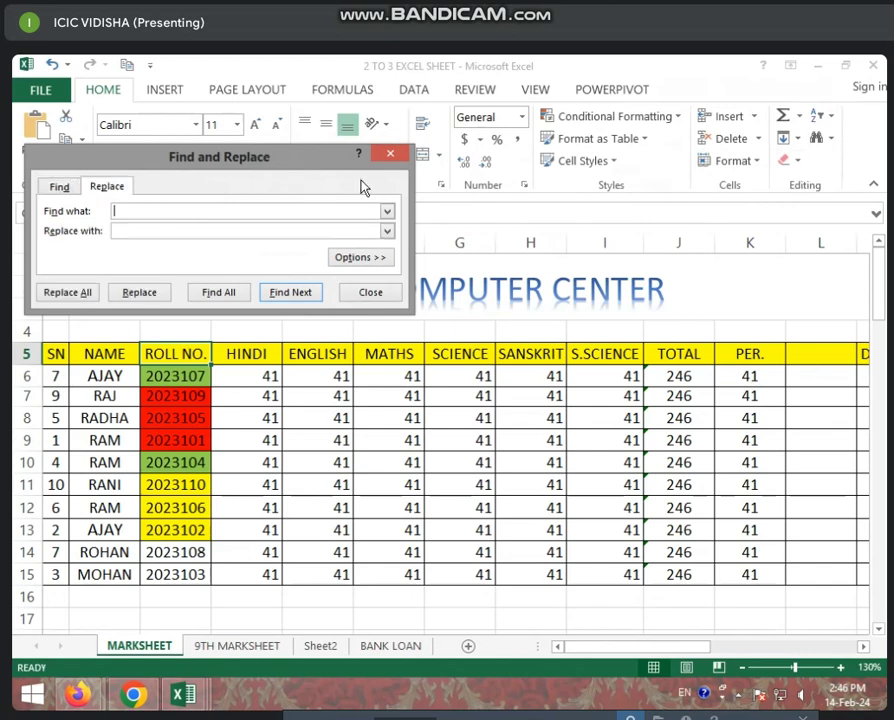
click(390, 156)
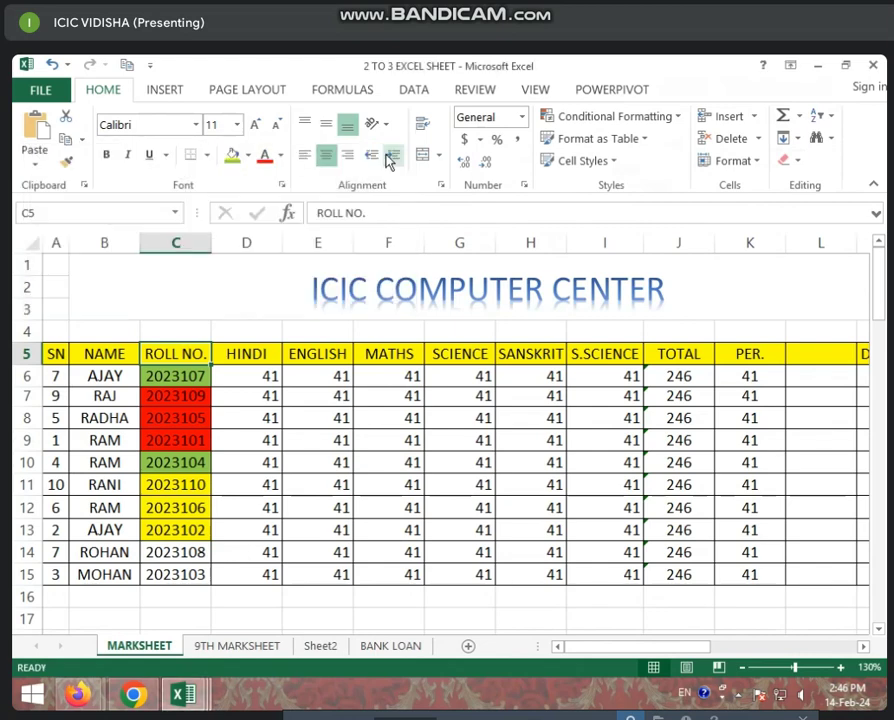
- Reopen Find and Replace with Ctrl+F and Ctrl+H, ending on an empty Find tab
key(ctrl+f)
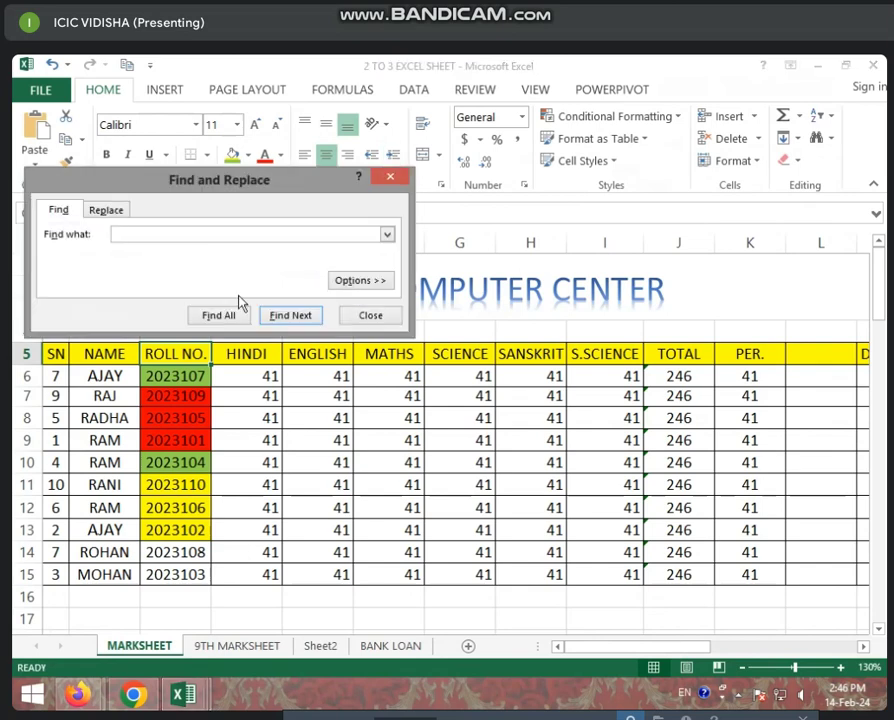
click(390, 178)
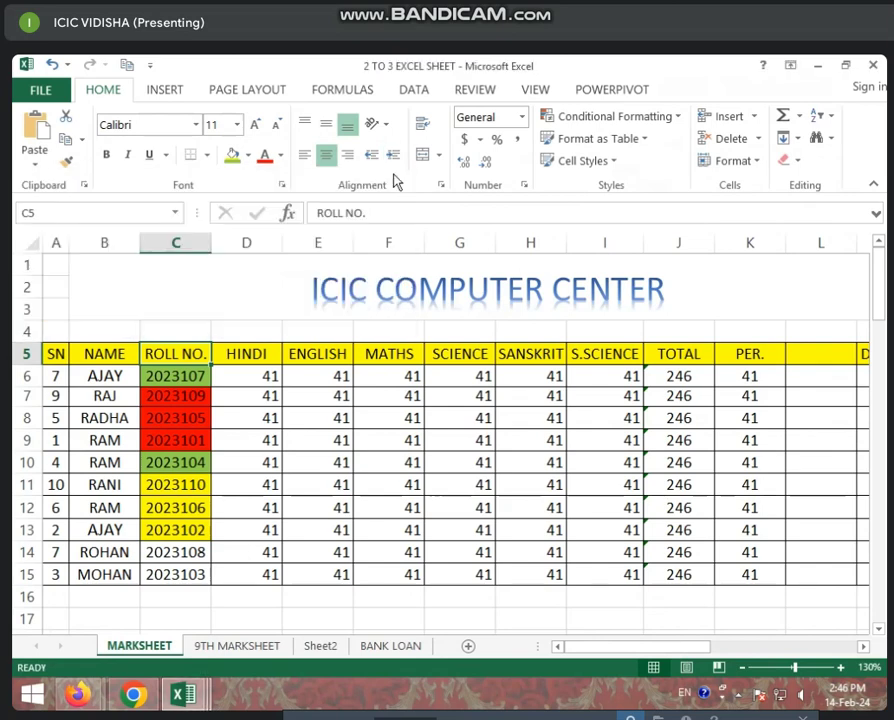
key(ctrl+h)
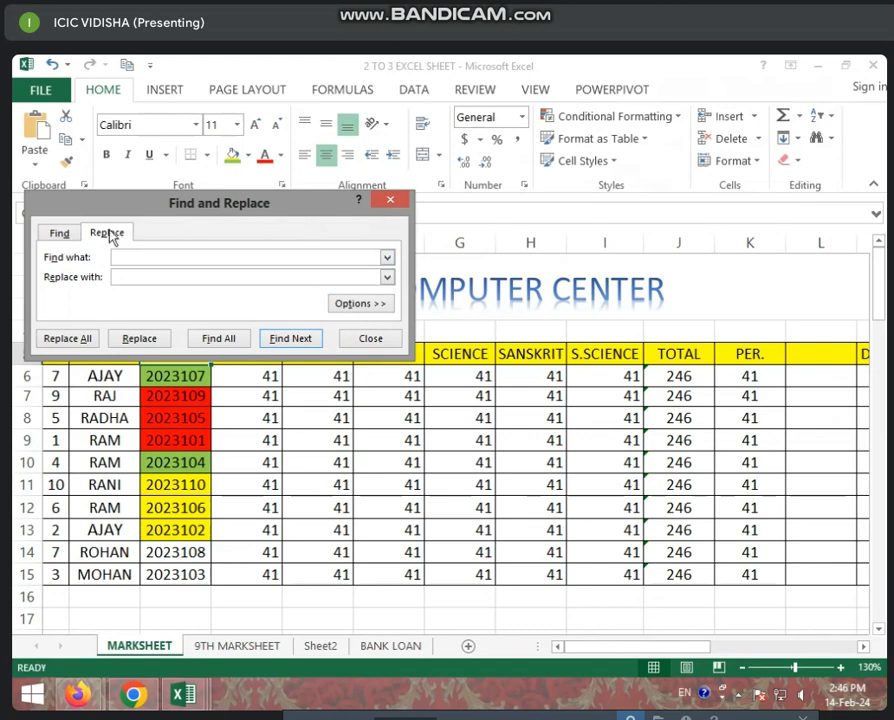
click(56, 234)
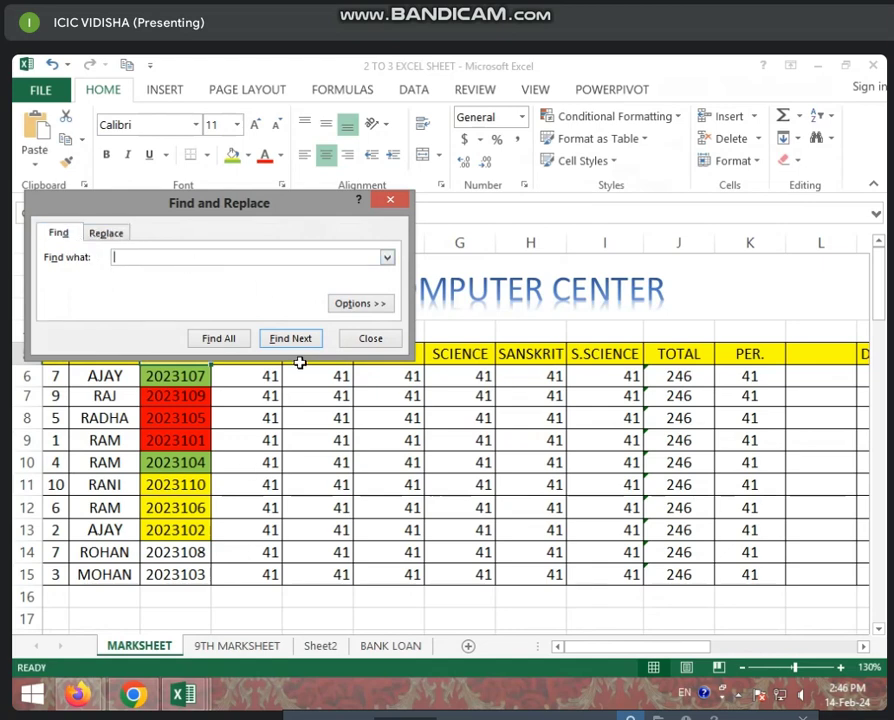
drag(176, 205, 204, 292)
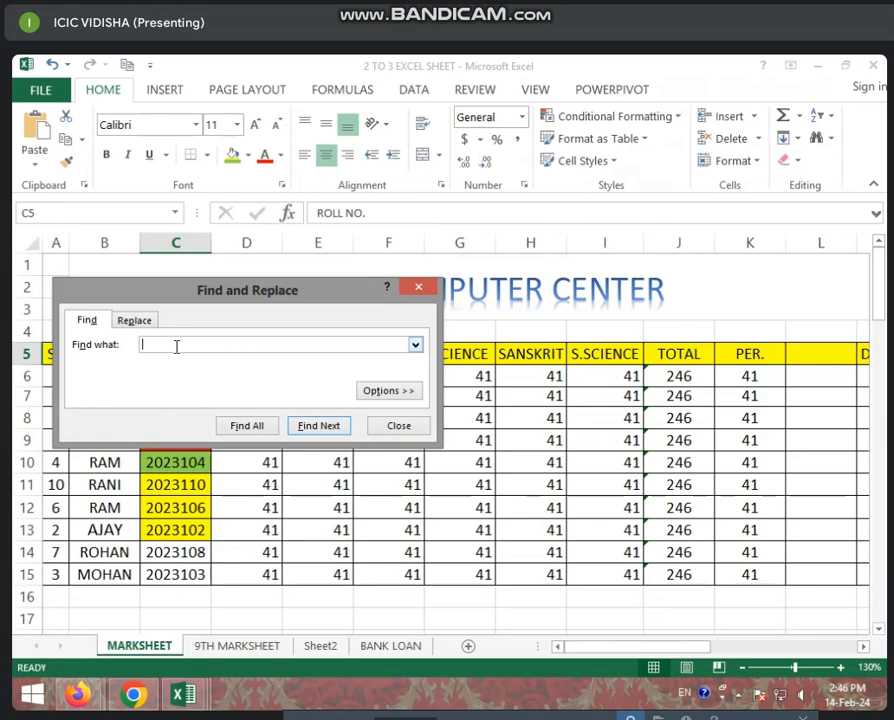
- Search for RAM, stepping through several matches, then list all 19 matching cells
text(RAM)
click(318, 428)
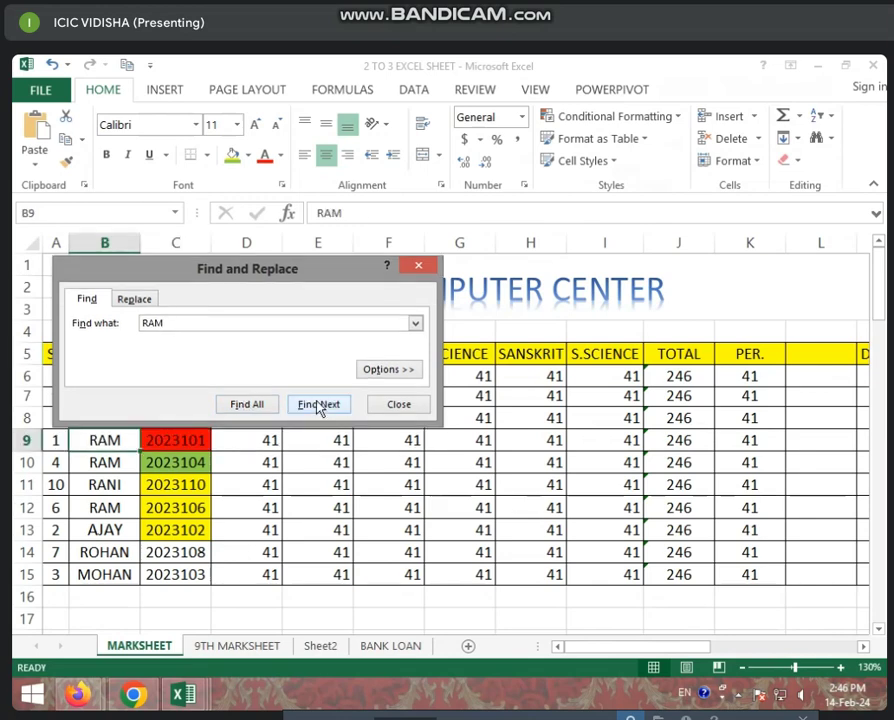
click(318, 406)
click(318, 406)
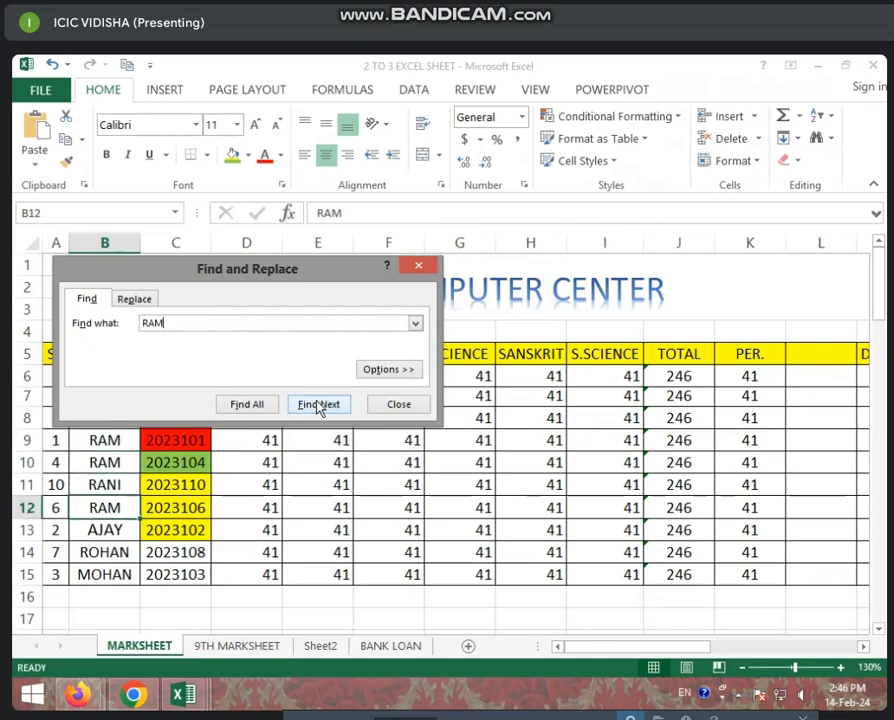
click(318, 406)
click(318, 406)
click(318, 406)
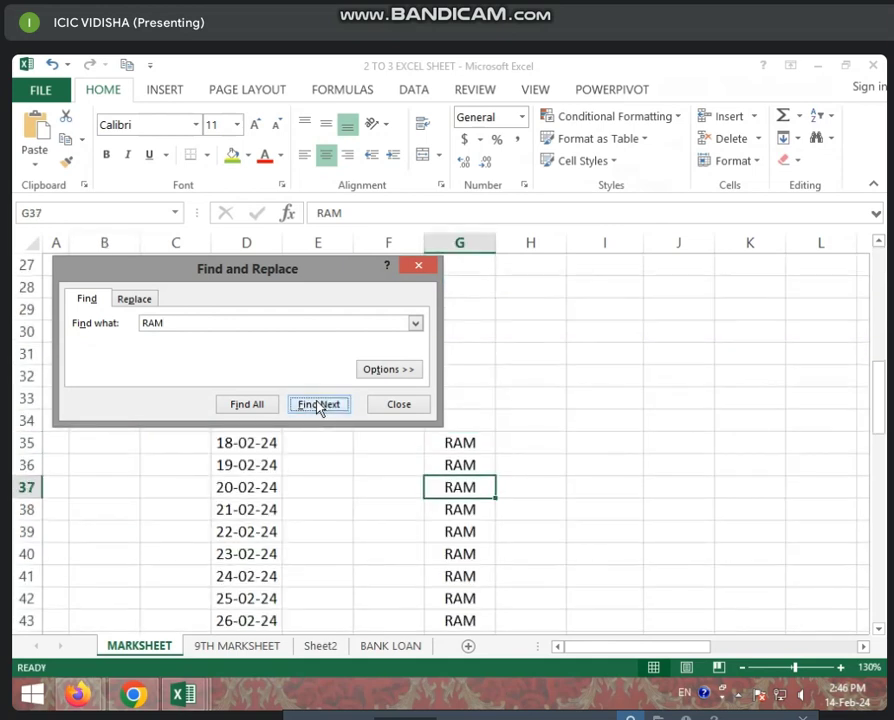
click(318, 406)
click(318, 406)
click(265, 406)
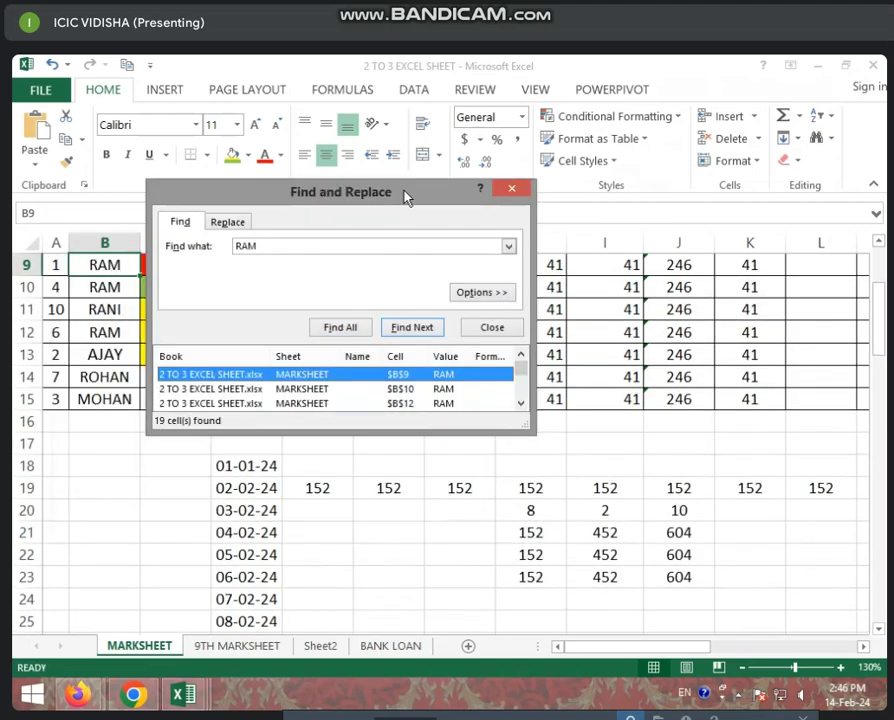
- Enlarge the RAM results list and jump to matches in I44, column G, G39 and B12
drag(315, 300, 410, 177)
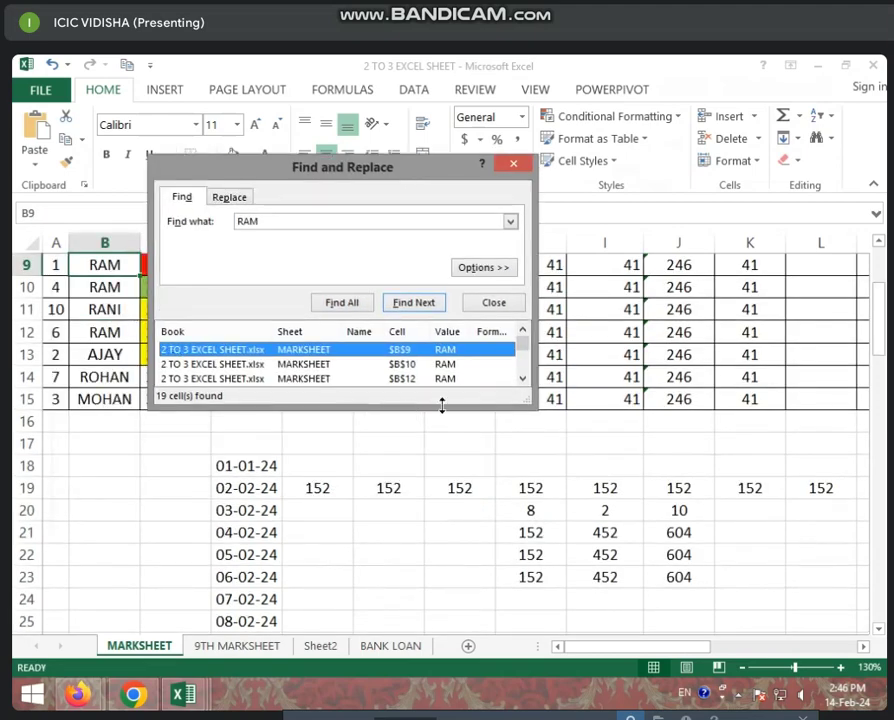
drag(456, 408, 456, 662)
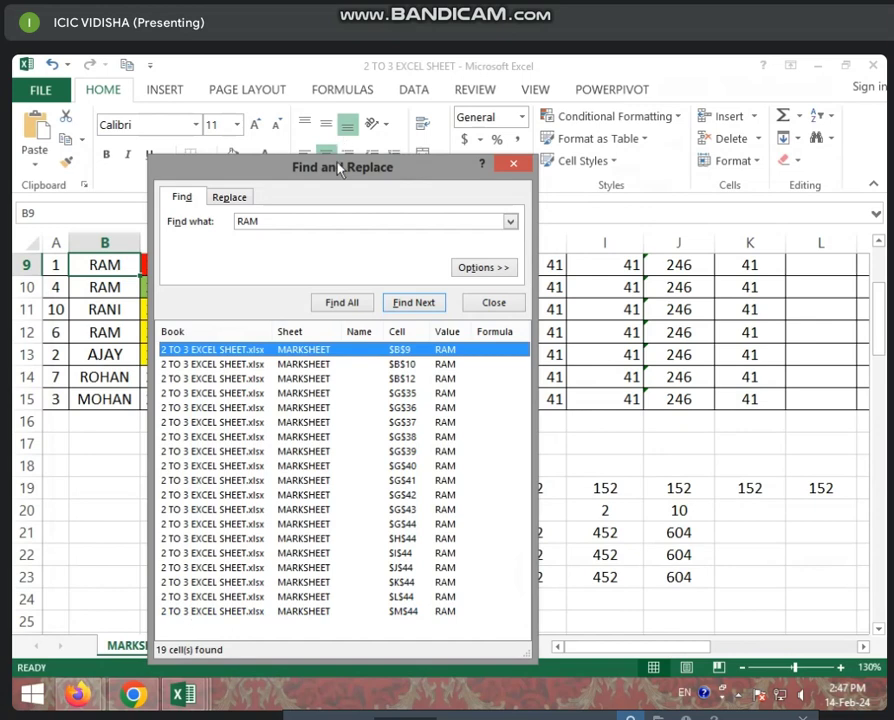
drag(339, 168, 521, 88)
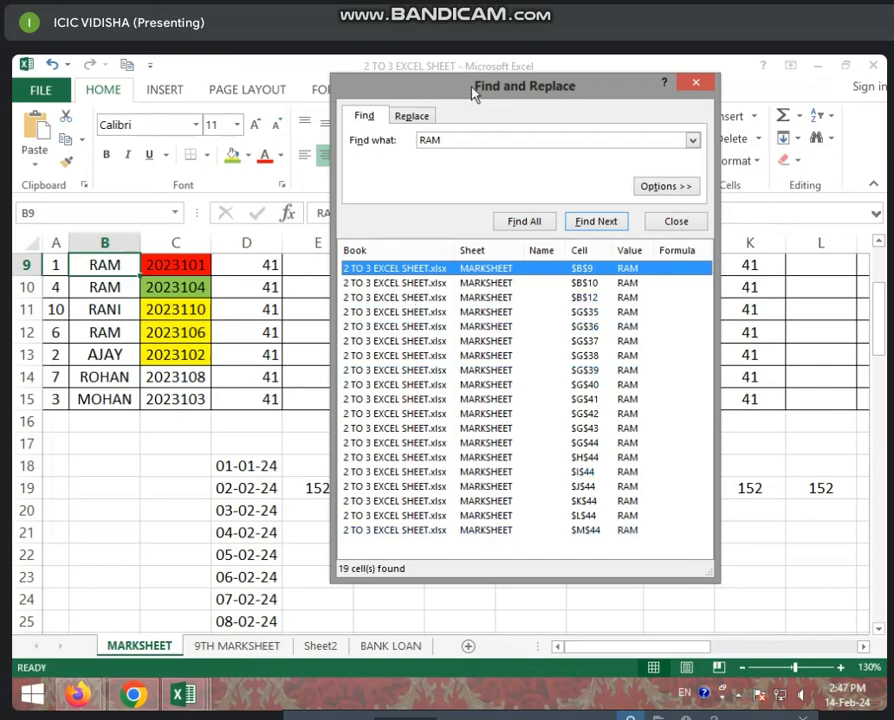
drag(470, 95, 182, 77)
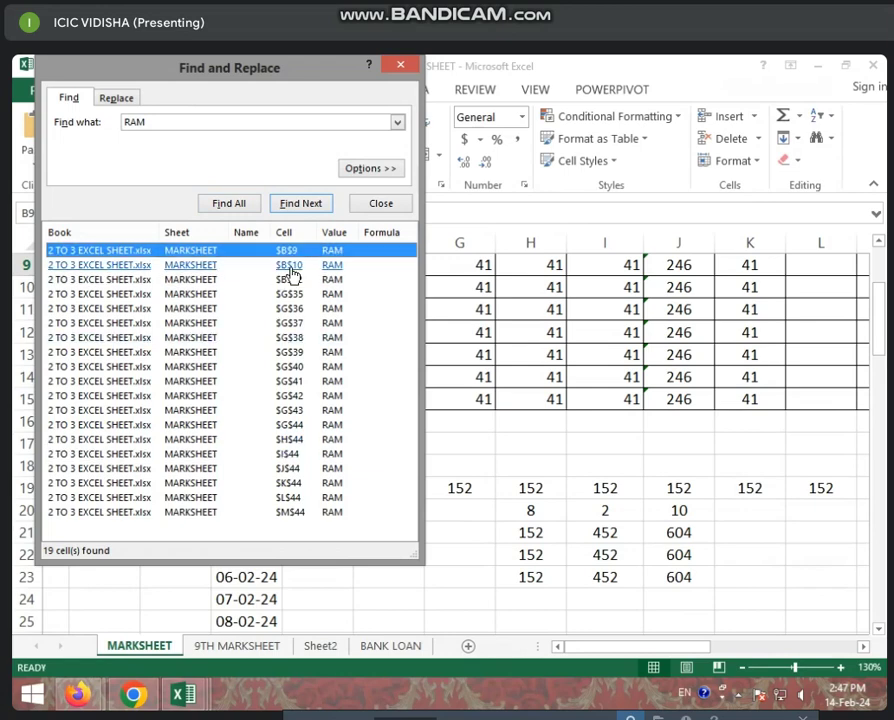
click(290, 455)
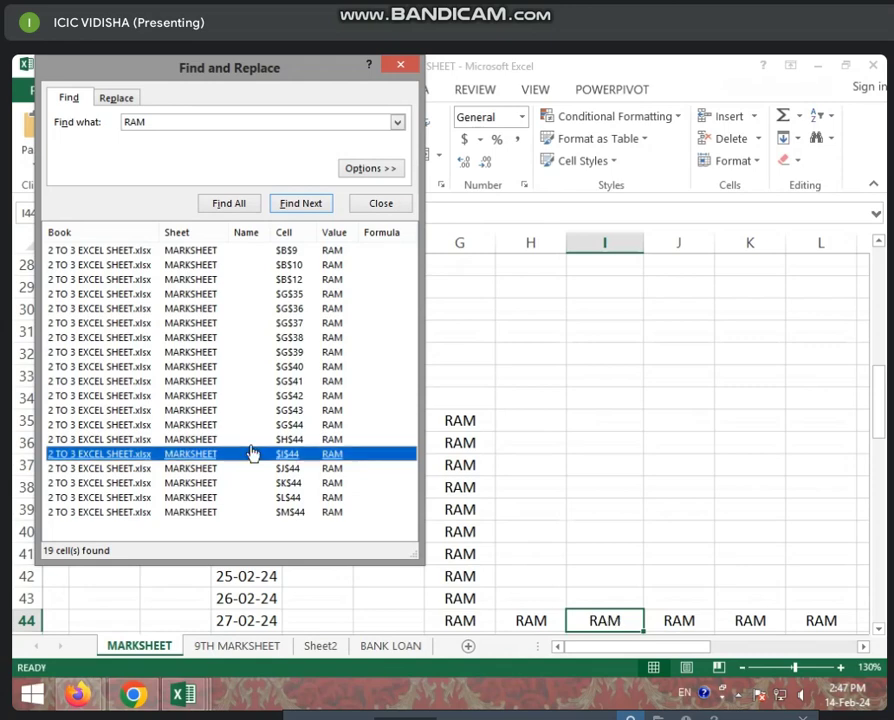
click(252, 410)
click(238, 352)
click(229, 280)
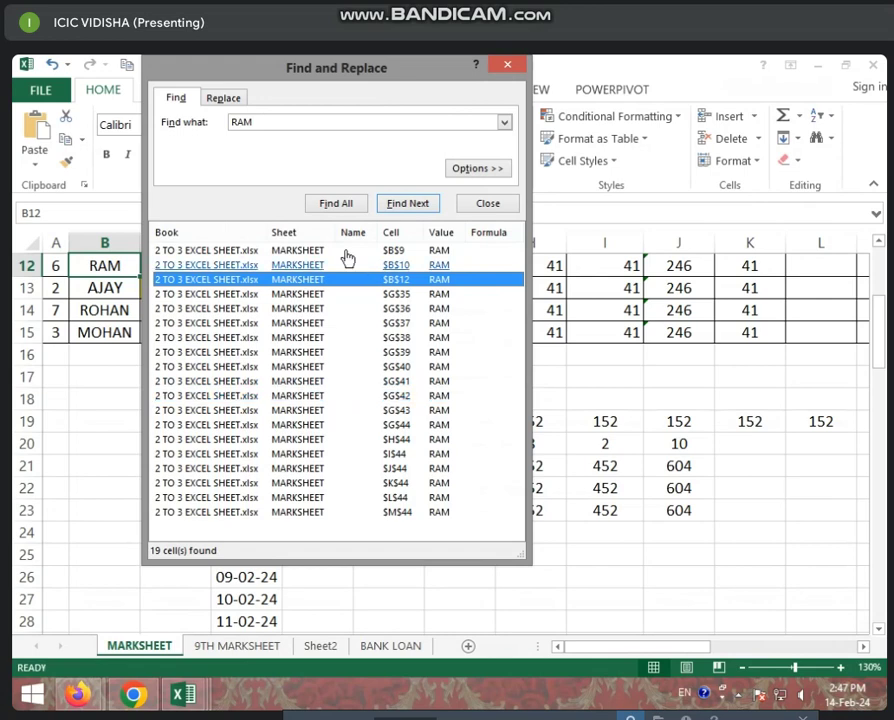
- Relist all RAM cells and step through the matches down to G37
click(336, 204)
click(394, 206)
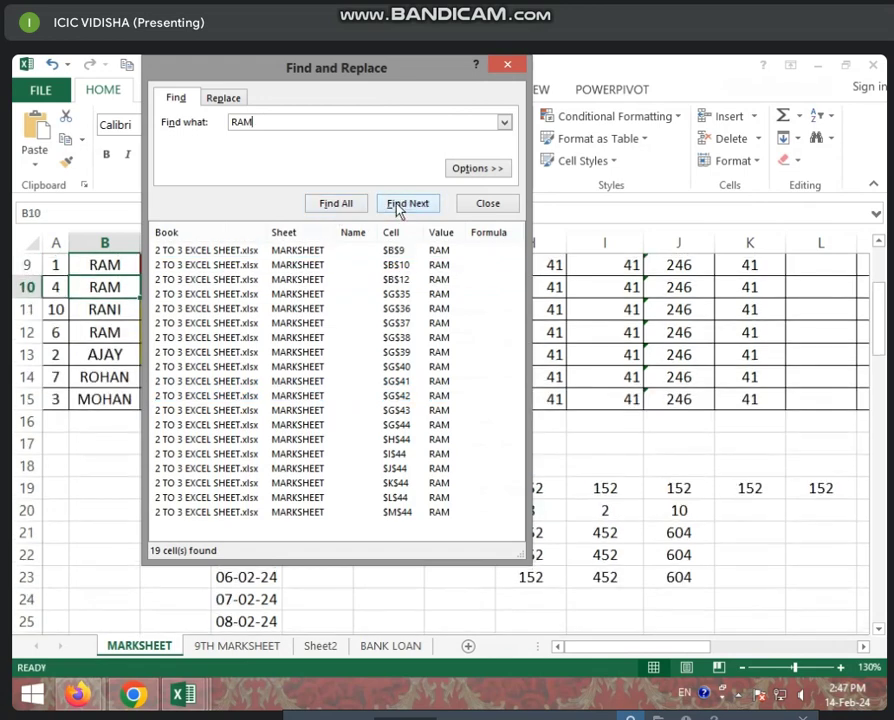
click(394, 206)
click(394, 206)
click(287, 208)
click(287, 208)
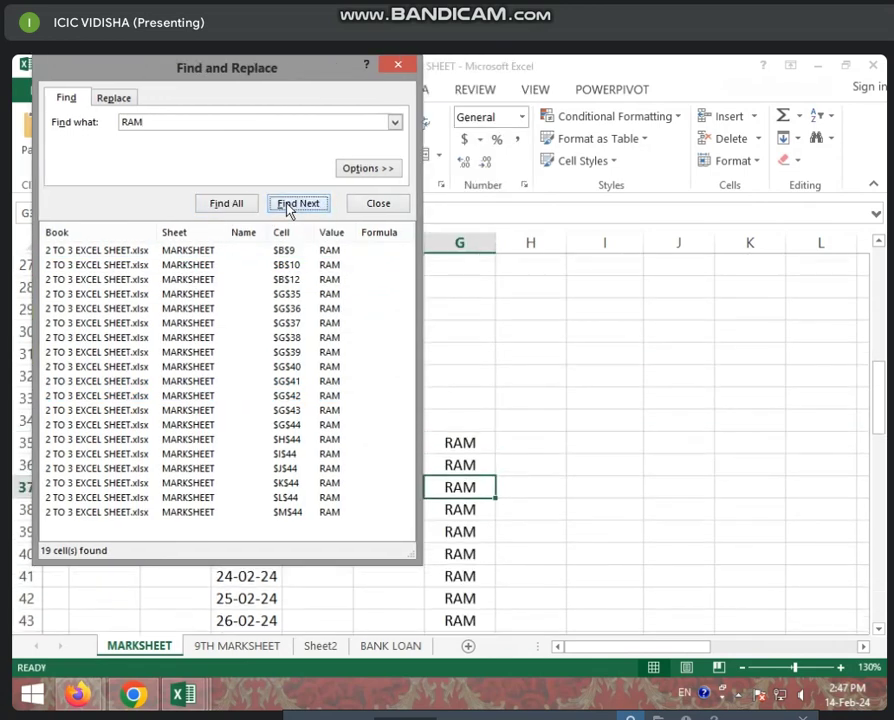
- Close the search, select an empty cell in column F and scroll back up
click(398, 65)
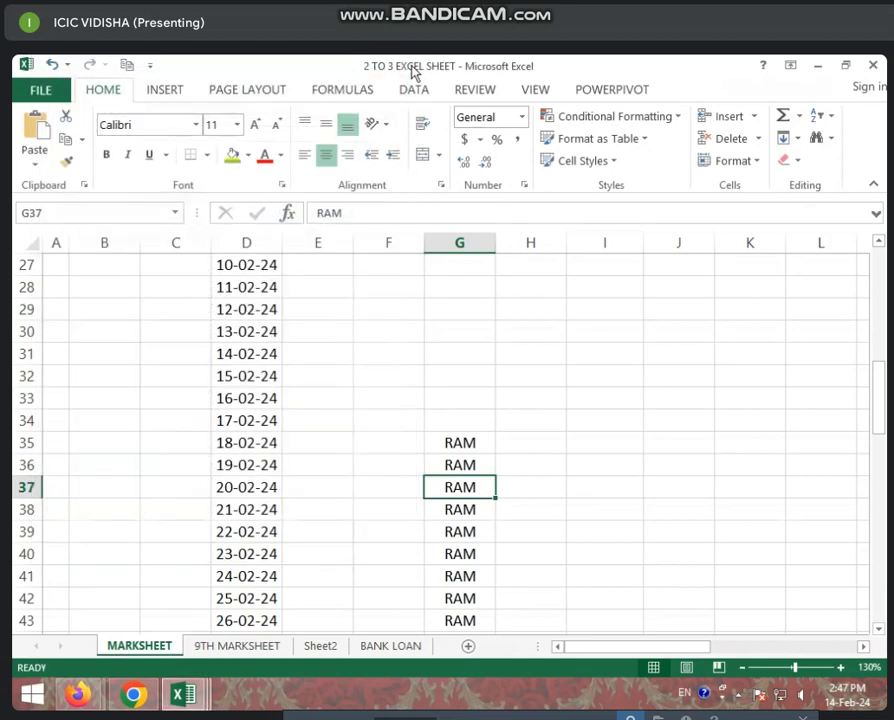
click(364, 370)
scroll(290, 442, up, 3)
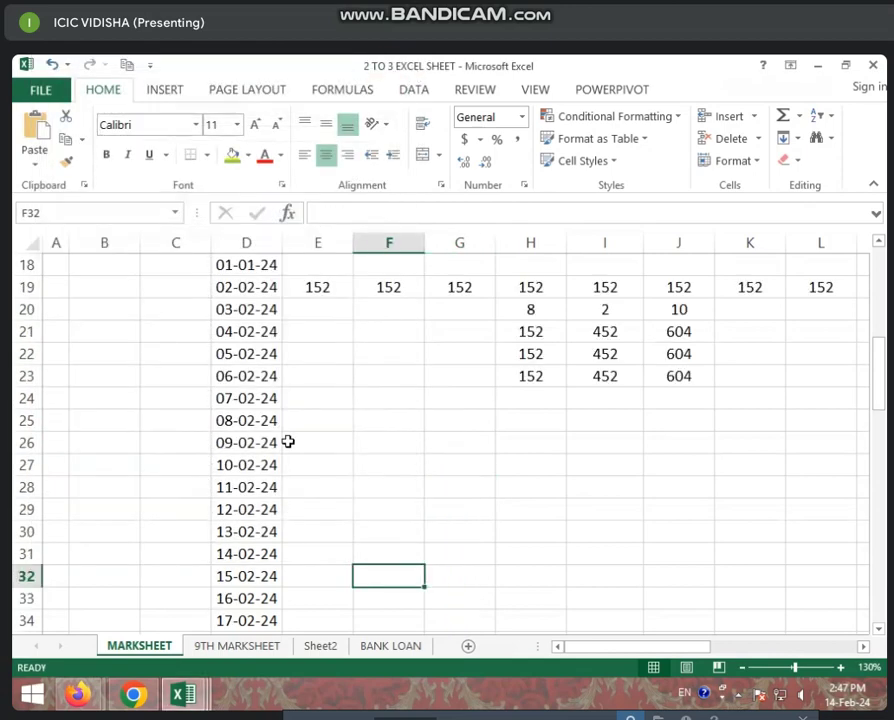
scroll(288, 441, up, 6)
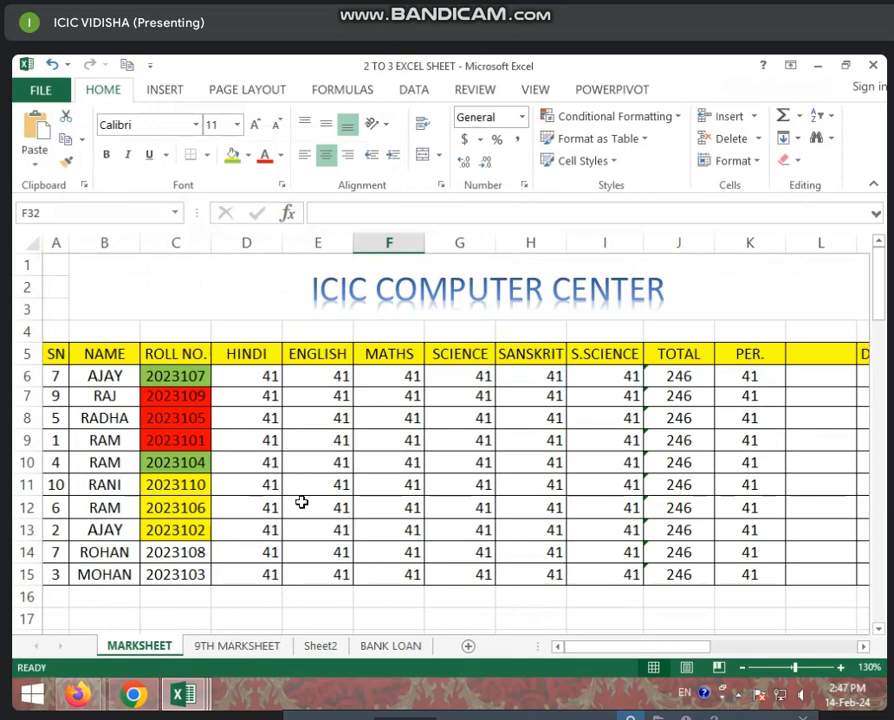
- Replace RAJ with RAAJ across the marksheet, making one replacement in B7
key(ctrl+f)
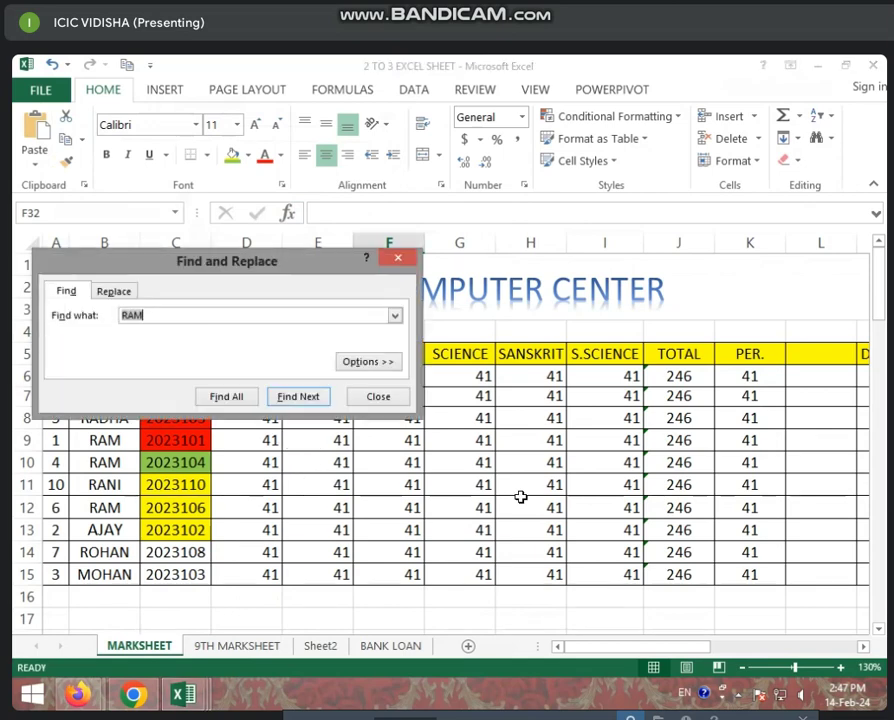
click(114, 290)
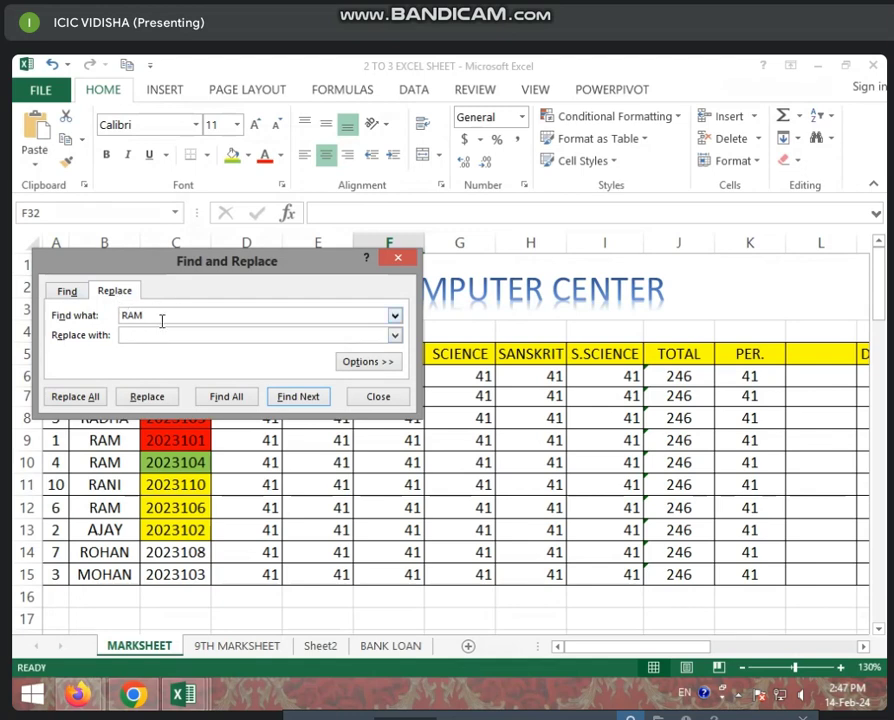
drag(160, 315, 110, 315)
key(BackSpace)
drag(182, 264, 341, 234)
text(RAA)
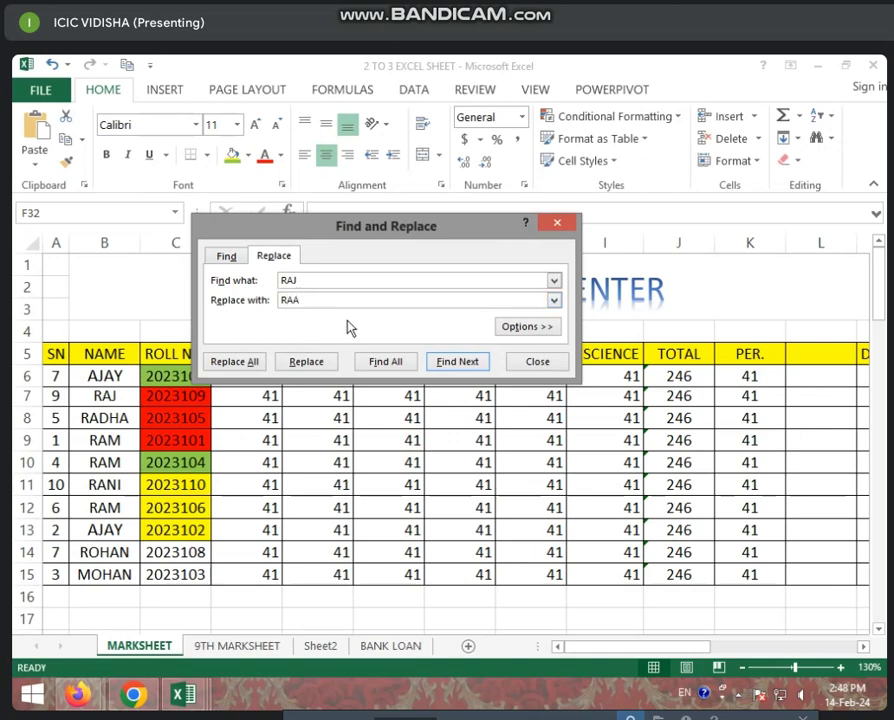
text(J)
click(455, 368)
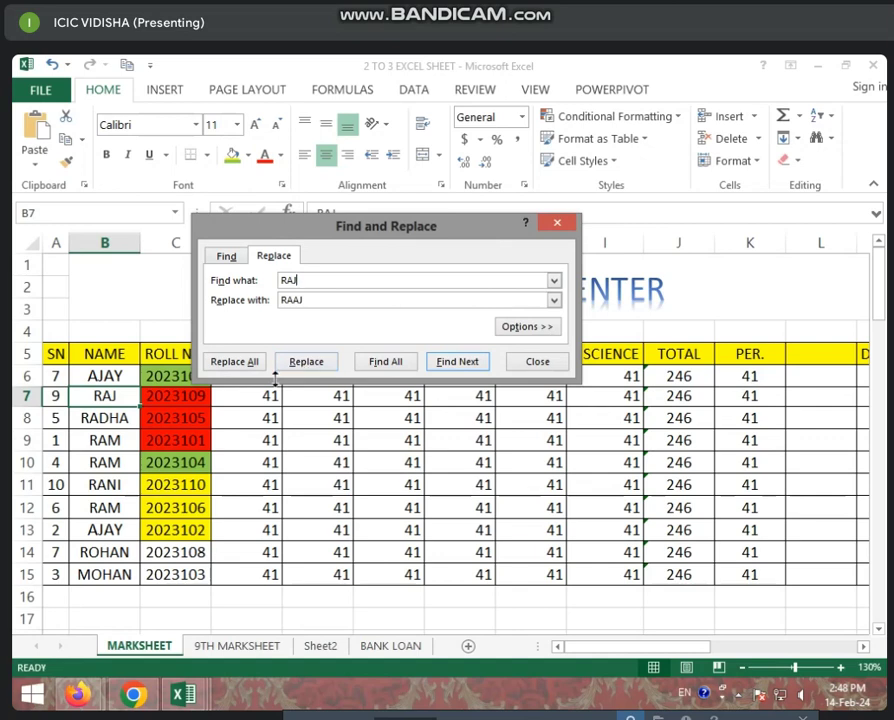
click(246, 366)
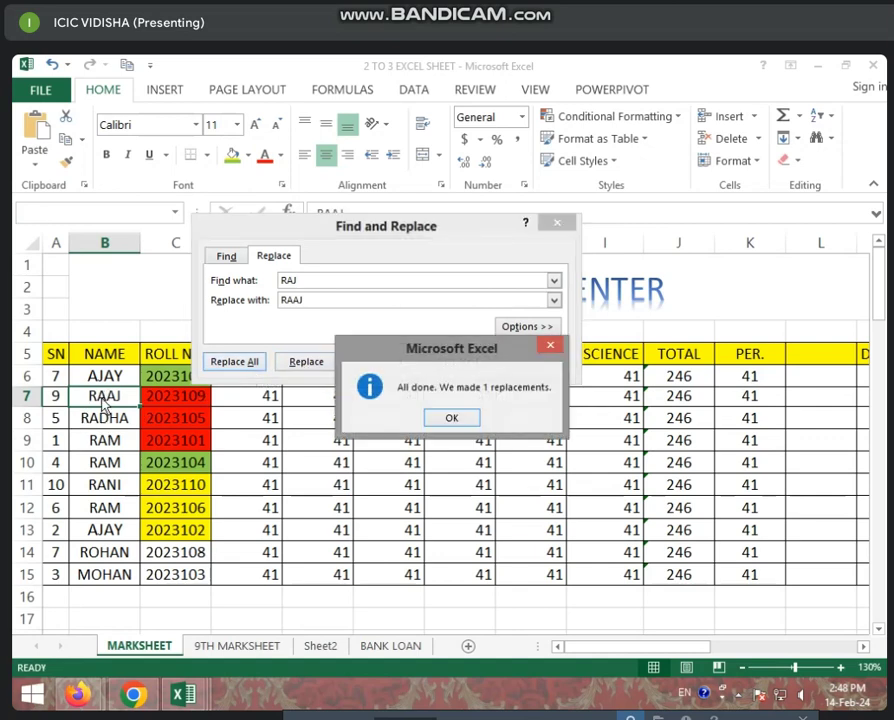
click(440, 416)
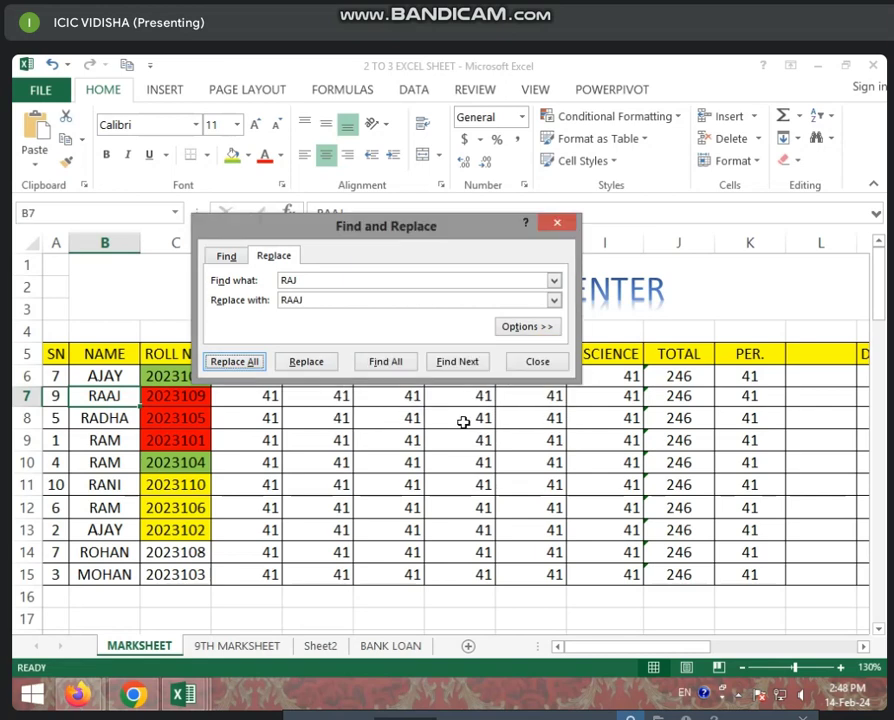
- Reopen Find and Replace from Find & Select, toggle its Find and Replace tabs, then close it
click(537, 363)
click(830, 140)
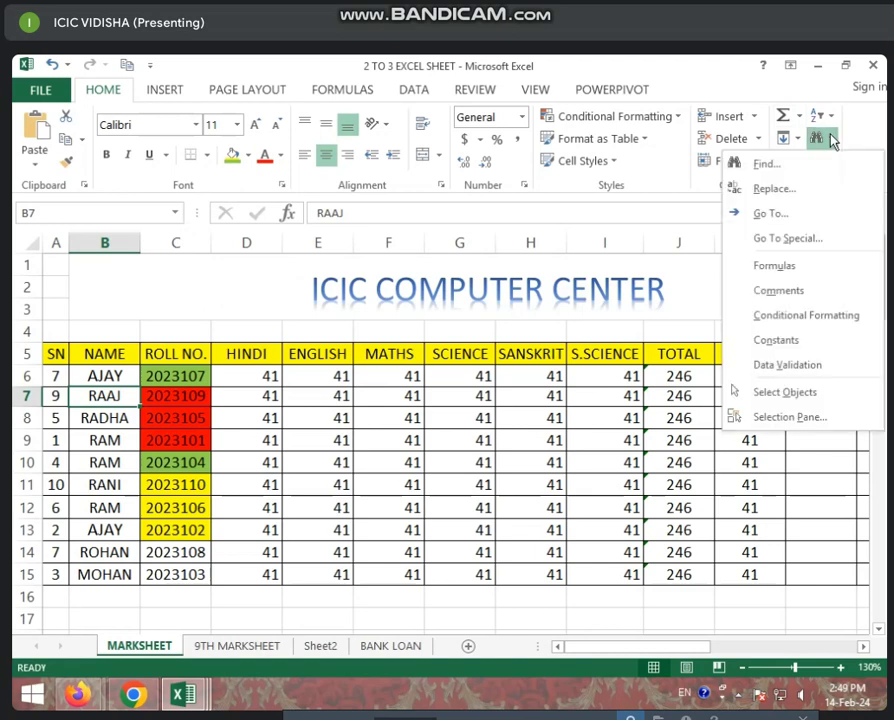
click(795, 190)
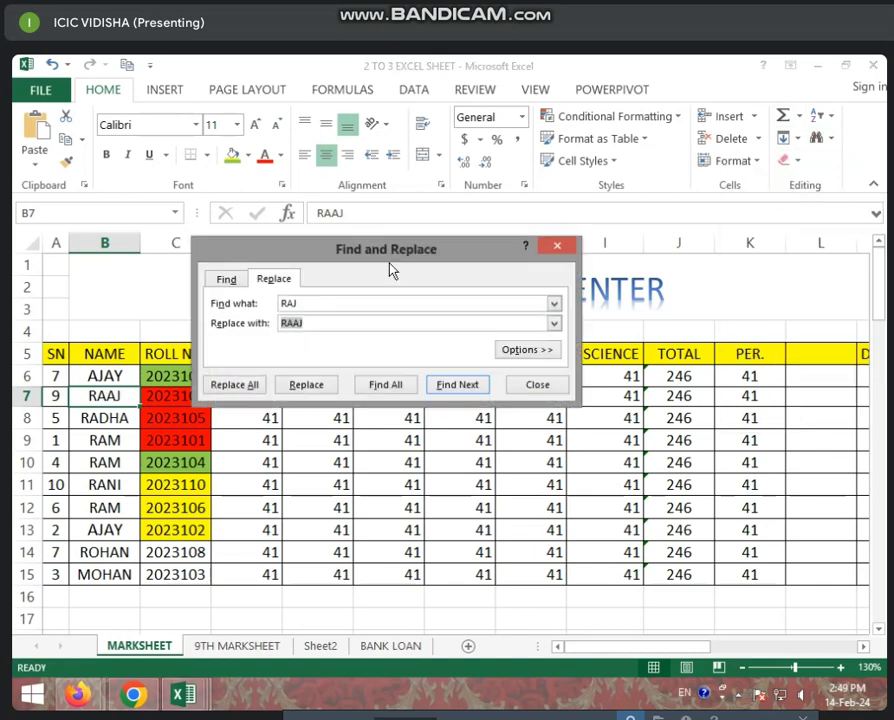
click(245, 283)
click(271, 284)
click(558, 247)
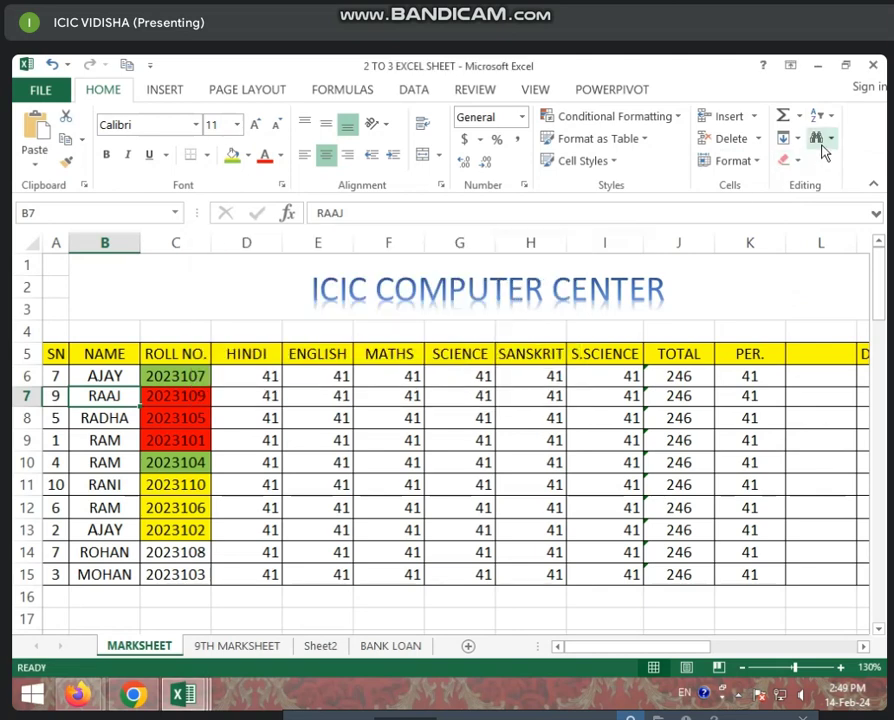
- Open the Go To window from Find & Select, then cancel it
click(822, 144)
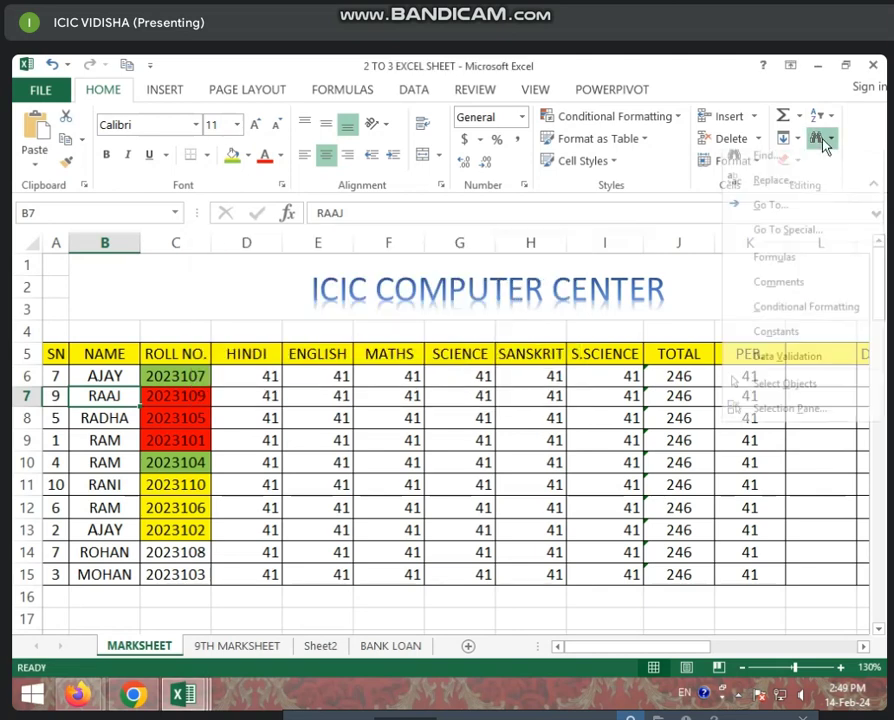
click(770, 213)
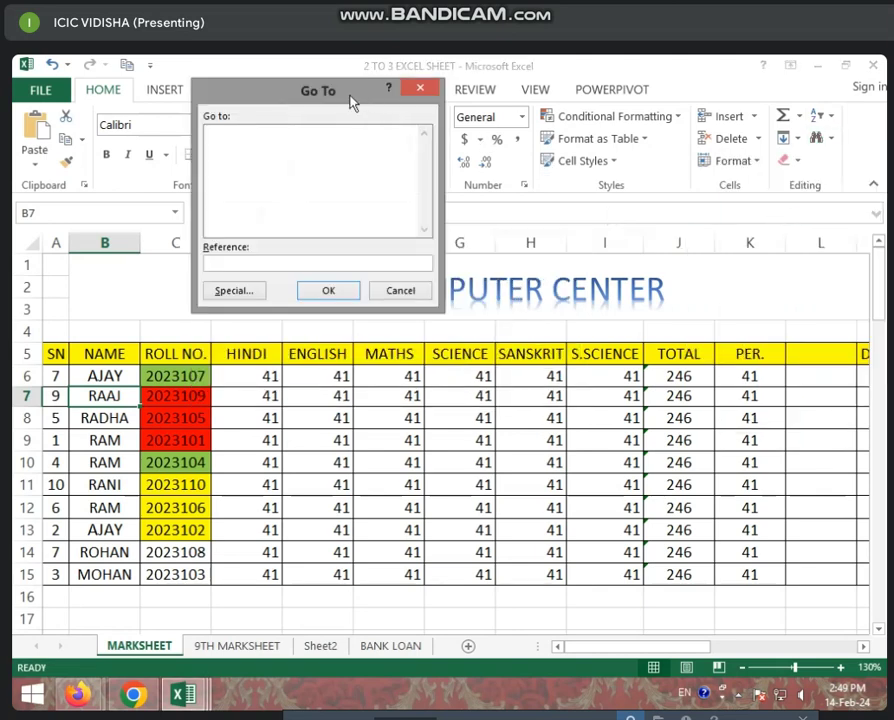
drag(350, 102, 258, 199)
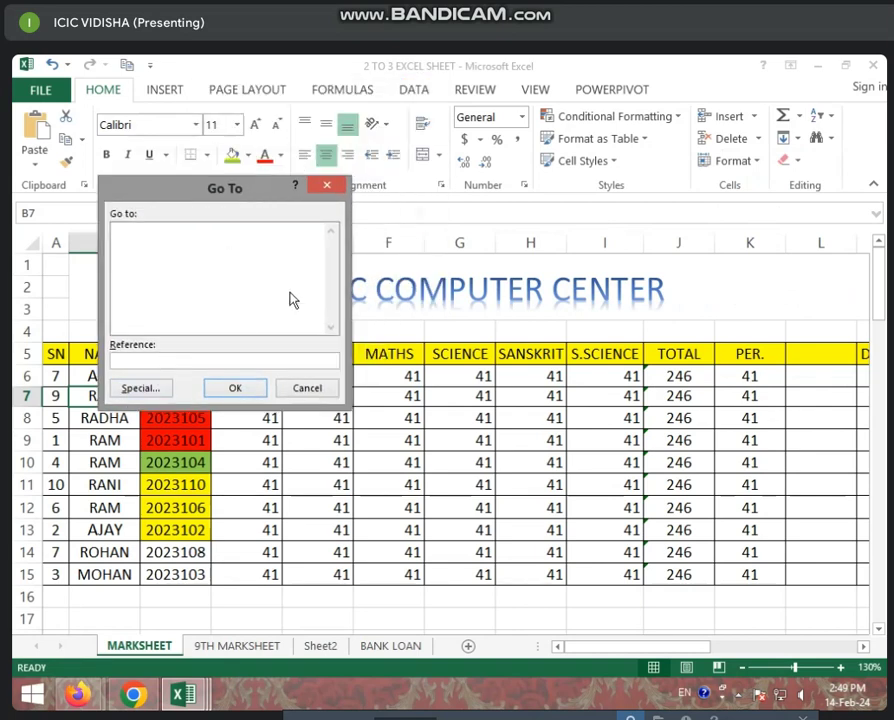
click(312, 390)
- Select E15 and scroll down past row 100 into the empty rows
click(318, 570)
scroll(294, 560, down, 2)
scroll(294, 560, up, 2)
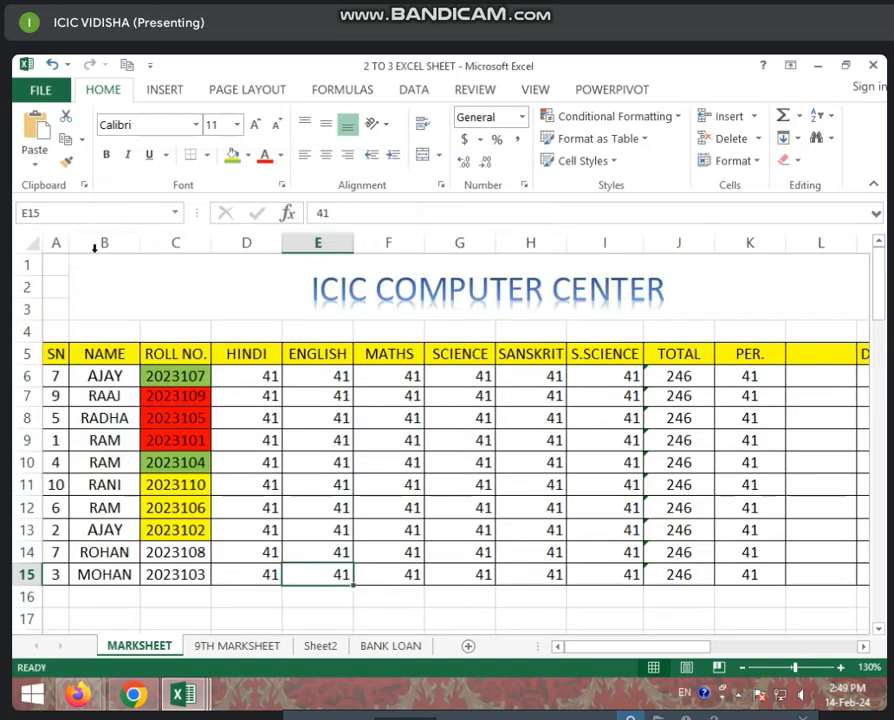
scroll(344, 568, down, 6)
scroll(344, 568, down, 4)
scroll(334, 590, down, 8)
scroll(330, 598, down, 17)
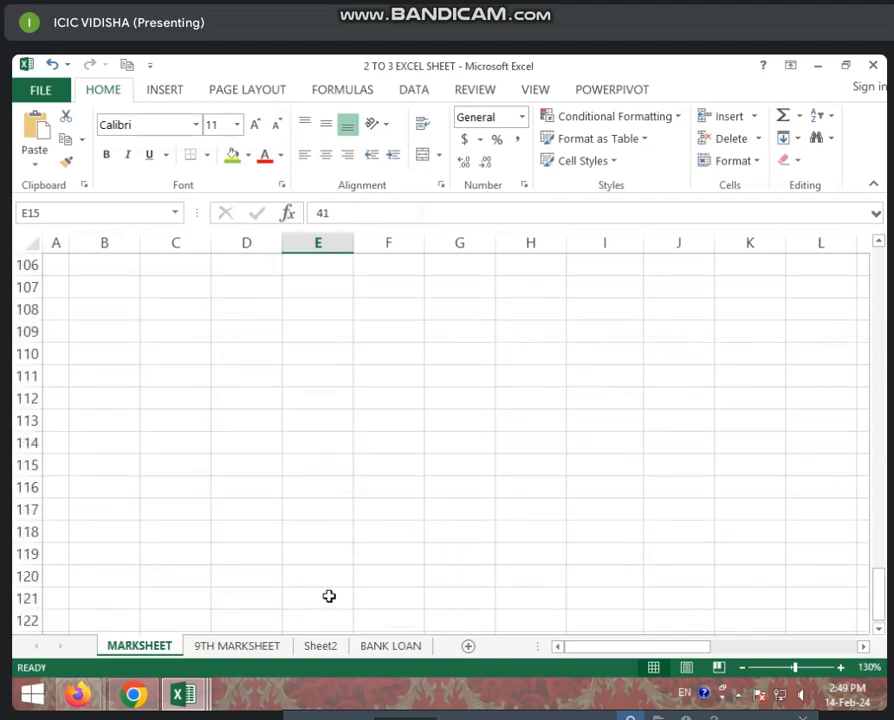
scroll(326, 600, down, 6)
- From E138, use Go To to jump to B5, then reopen Go To with a new reference
click(299, 585)
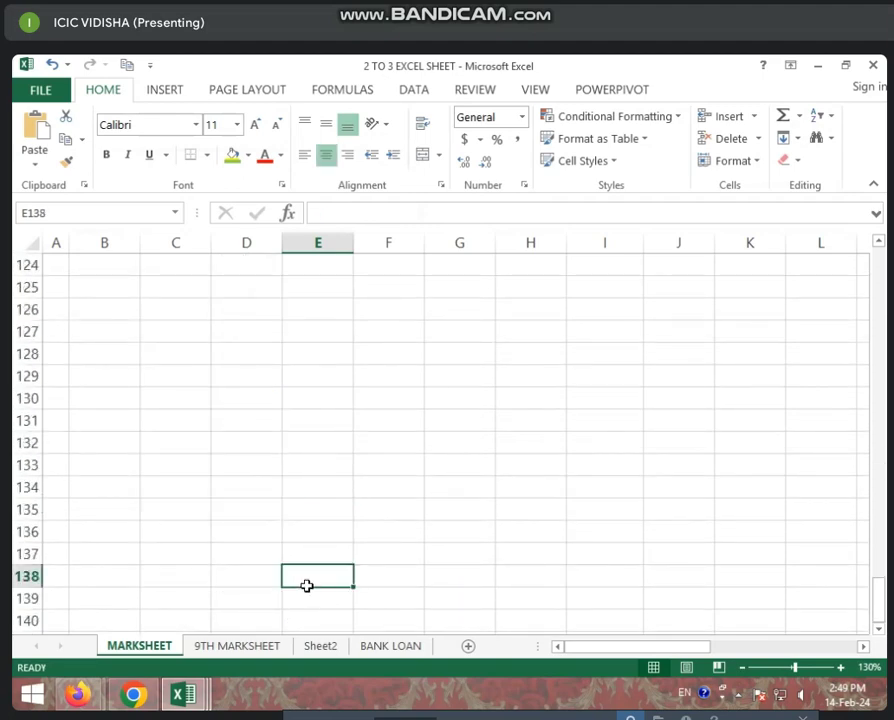
key(ctrl+g)
text(B5)
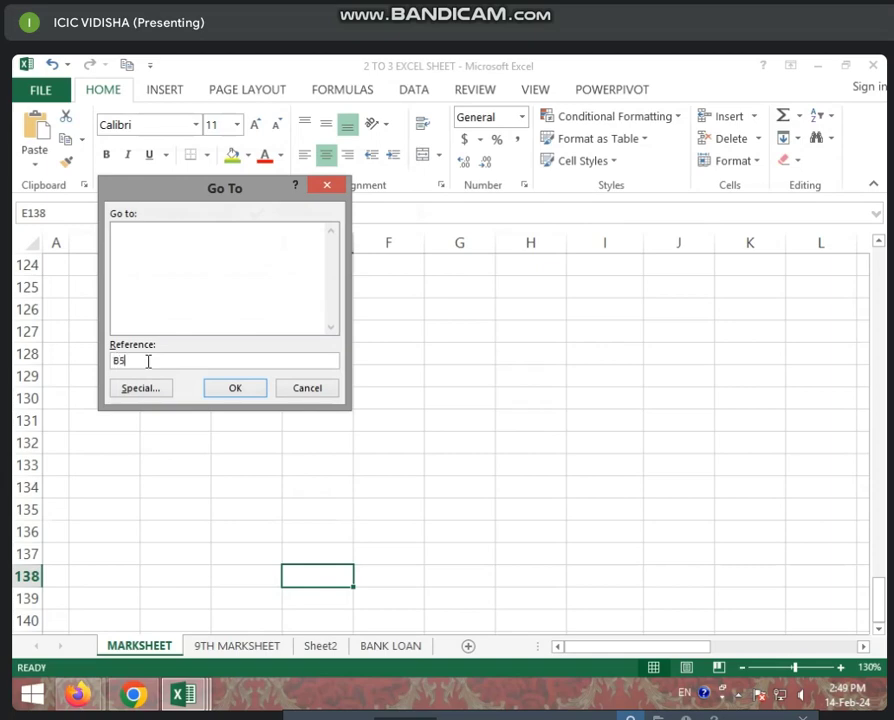
click(220, 393)
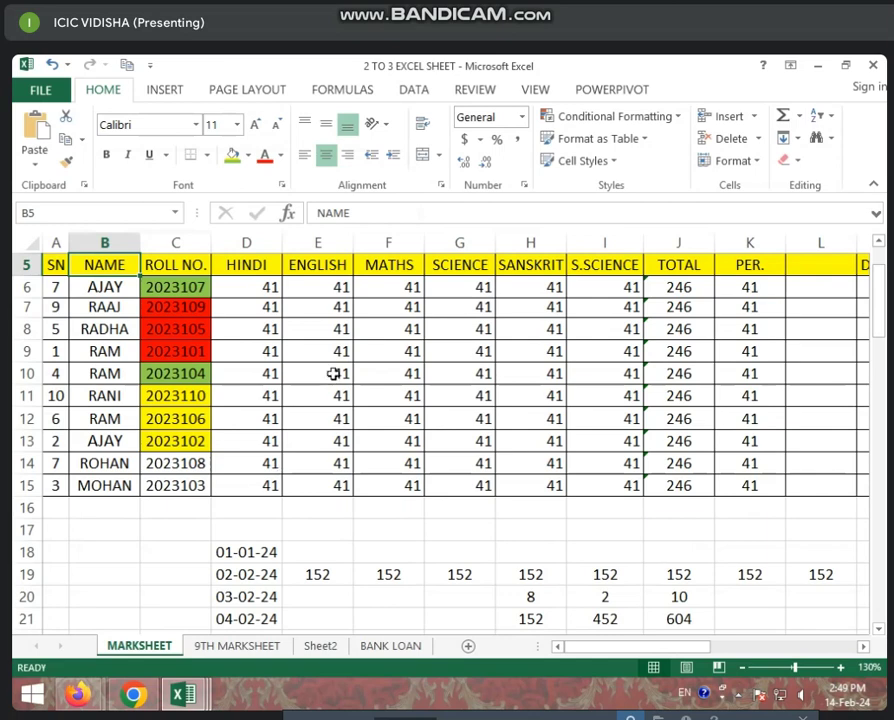
key(ctrl+g)
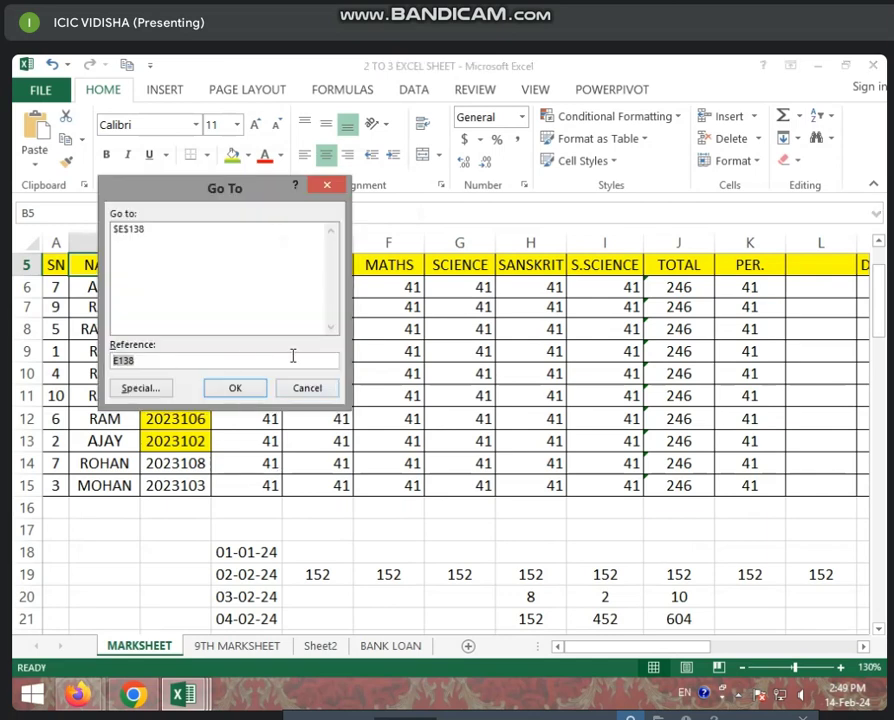
text(C)
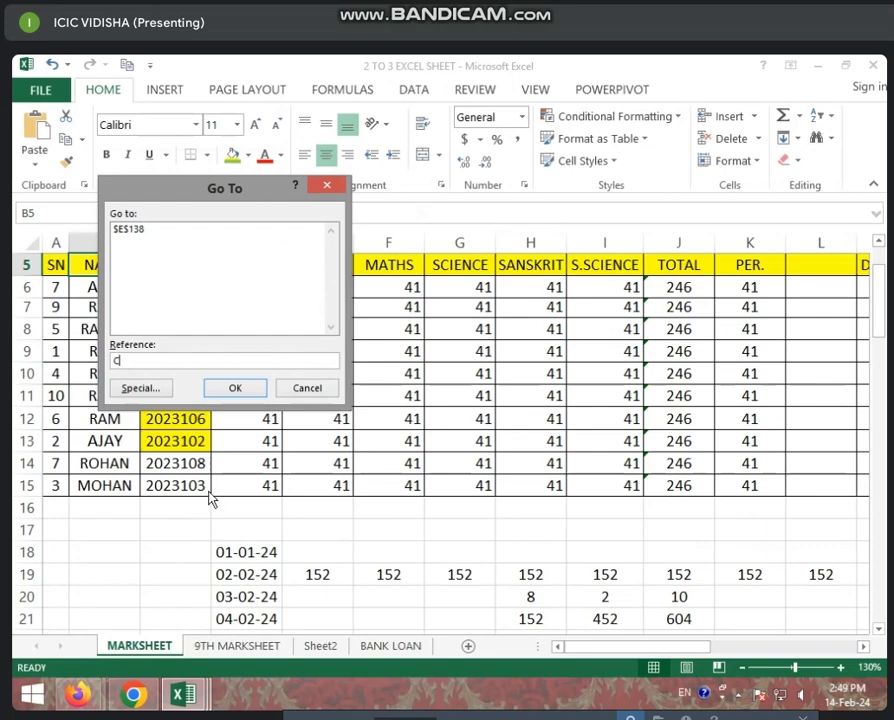